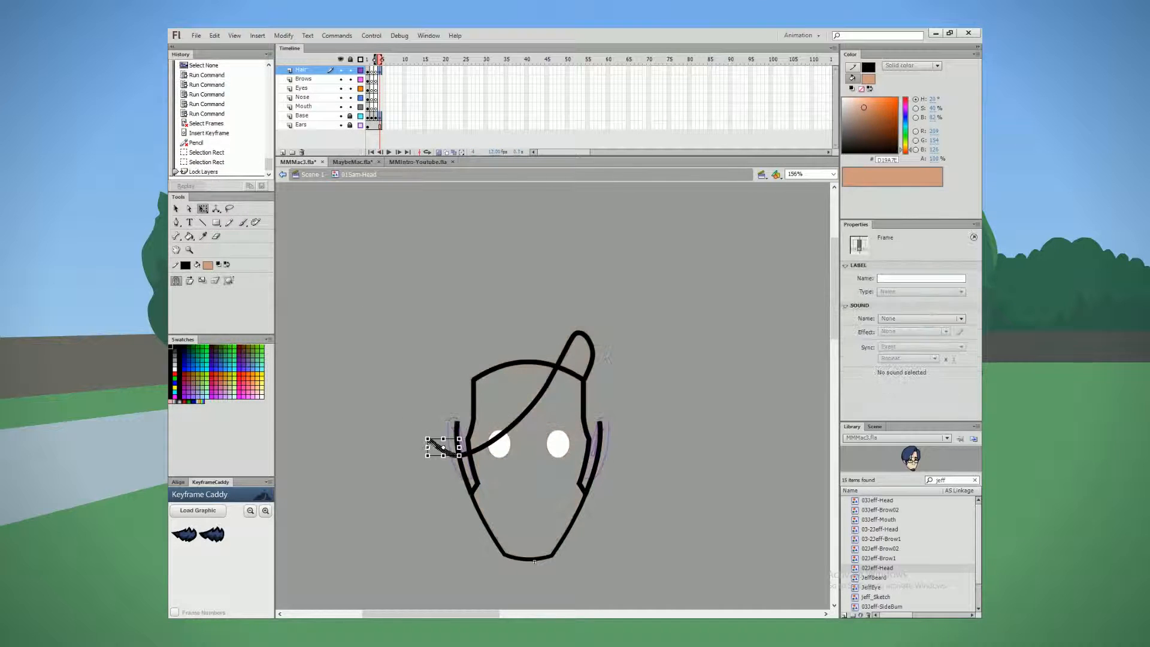
# Step: Smooth and reshape the outlines of the fringe and the side hair lock on the new head
pyautogui.click(475, 277)
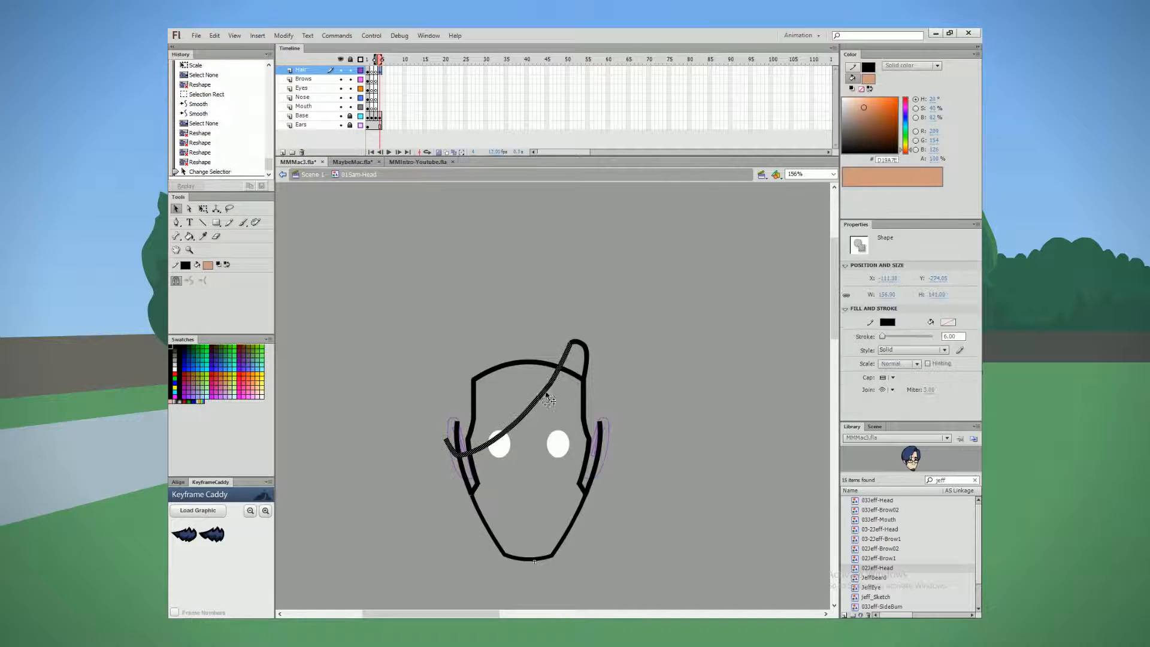
pyautogui.click(478, 249)
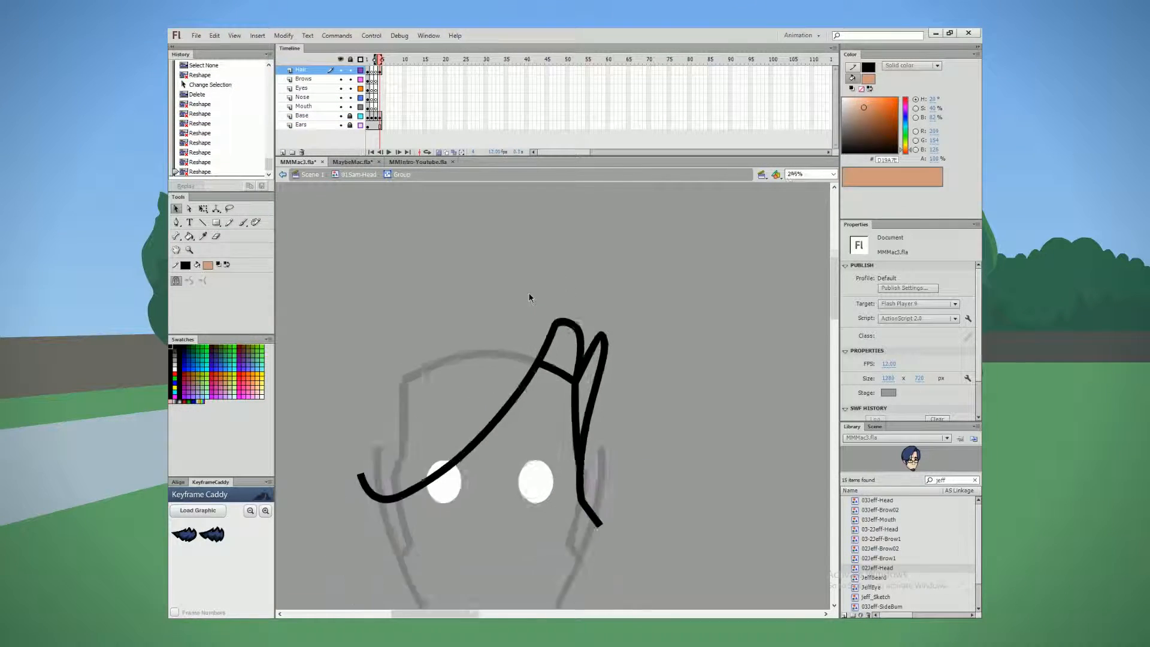
pyautogui.scroll(-2, 529, 298)
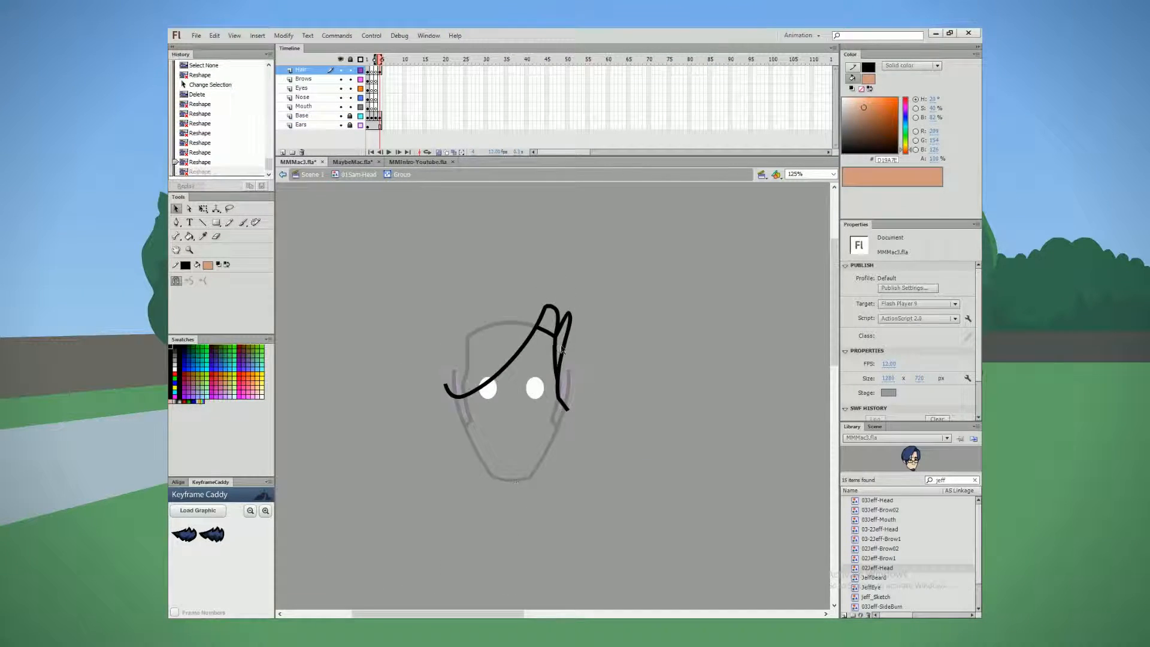
pyautogui.press('n')
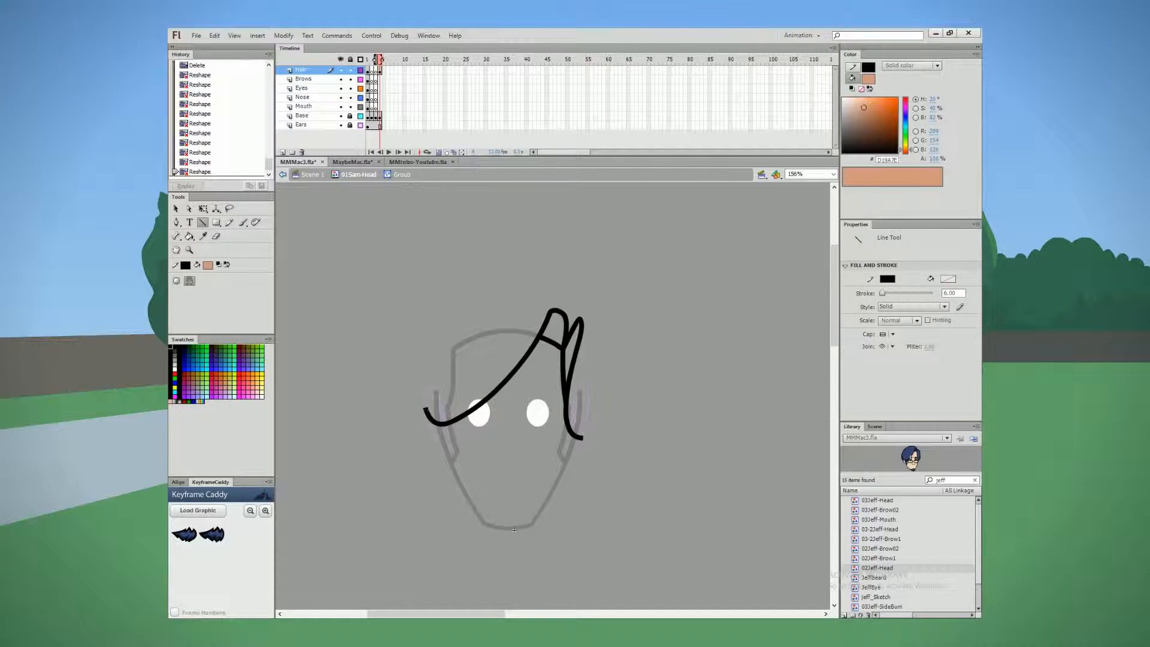
# Step: Try to sketch the outer hair outline with the Pencil, from the forelock over the crown to the temple
pyautogui.press('y')
pyautogui.moveTo(569, 344); pyautogui.dragTo(501, 310)
pyautogui.moveTo(469, 339)
pyautogui.mouseDown()
pyautogui.moveTo(426, 411)
pyautogui.moveTo(462, 333)
pyautogui.mouseUp()
pyautogui.press('v')
pyautogui.click(469, 340)
pyautogui.press('Delete')
pyautogui.moveTo(442, 375); pyautogui.dragTo(476, 328)
pyautogui.moveTo(445, 362); pyautogui.dragTo(442, 357)
pyautogui.moveTo(501, 310); pyautogui.dragTo(490, 317)
pyautogui.hotkey('ctrl', 'z')
# Step: Try another crown hair stroke with the Pencil, and undo the recent hair strokes
pyautogui.moveTo(533, 287); pyautogui.dragTo(421, 360)
pyautogui.press('y')
pyautogui.hotkey('ctrl', 'z')
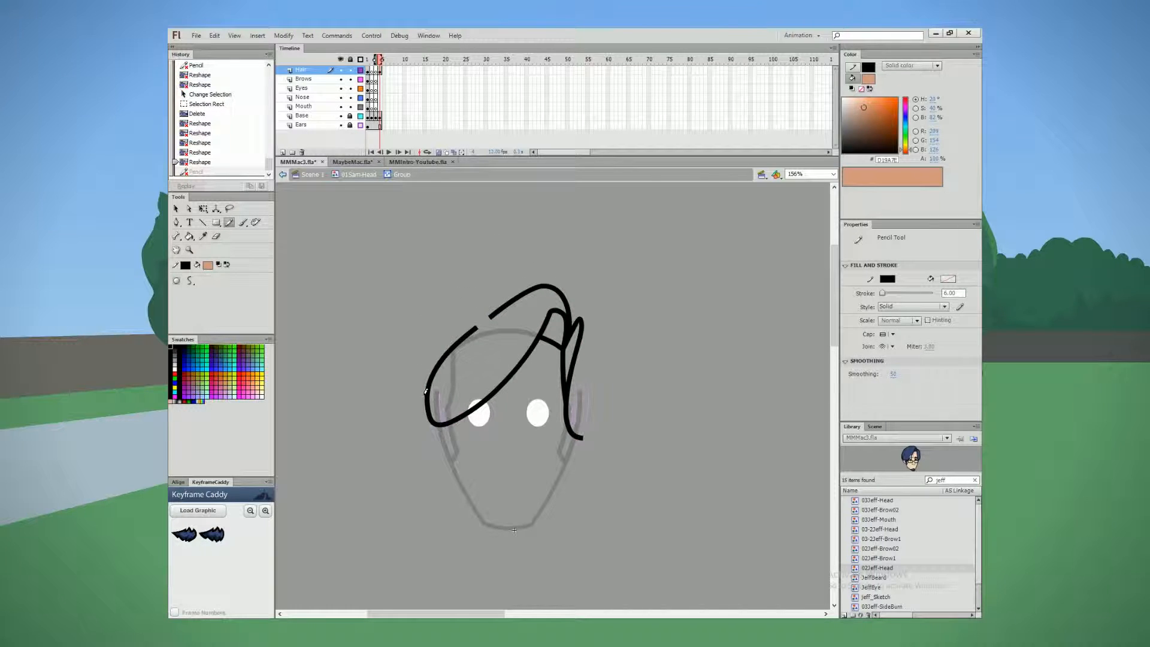
pyautogui.hotkey('ctrl', 'z')
pyautogui.hotkey('ctrl', 'z')
pyautogui.hotkey('ctrl', 'z')
pyautogui.hotkey('ctrl', 'z')
pyautogui.hotkey('ctrl', 'z')
pyautogui.hotkey('ctrl', 'z')
pyautogui.hotkey('ctrl', 'z')
pyautogui.hotkey('ctrl', 'z')
pyautogui.hotkey('ctrl', 'z')
pyautogui.hotkey('ctrl', 'z')
pyautogui.hotkey('ctrl', 'z')
pyautogui.hotkey('ctrl', 'z')
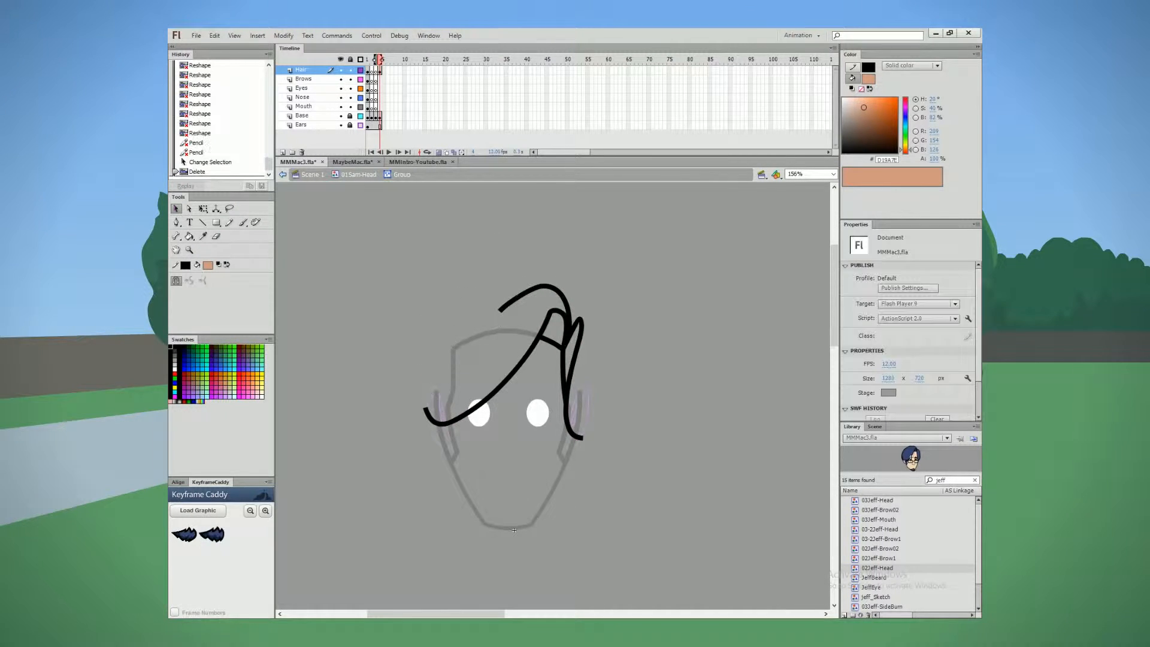
pyautogui.press('v')
pyautogui.moveTo(427, 410); pyautogui.dragTo(502, 298)
pyautogui.press('y')
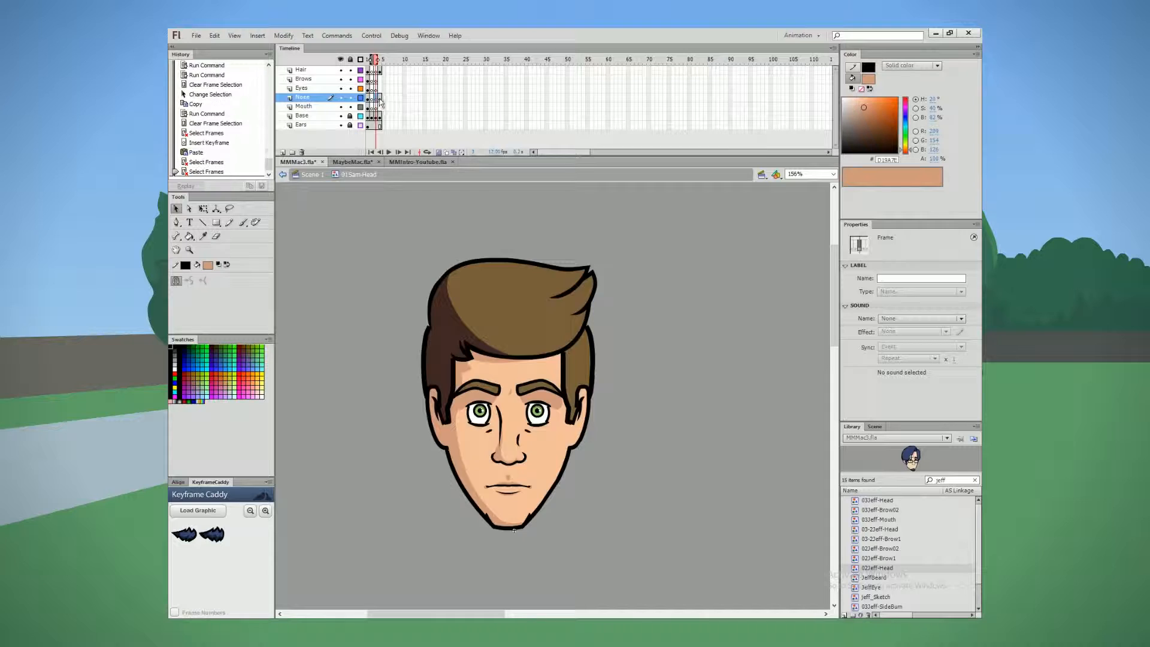
# Step: Insert keyframes on the facial feature layers and place the copied eyes, nose and brows on the new head
pyautogui.rightClick(378, 103)
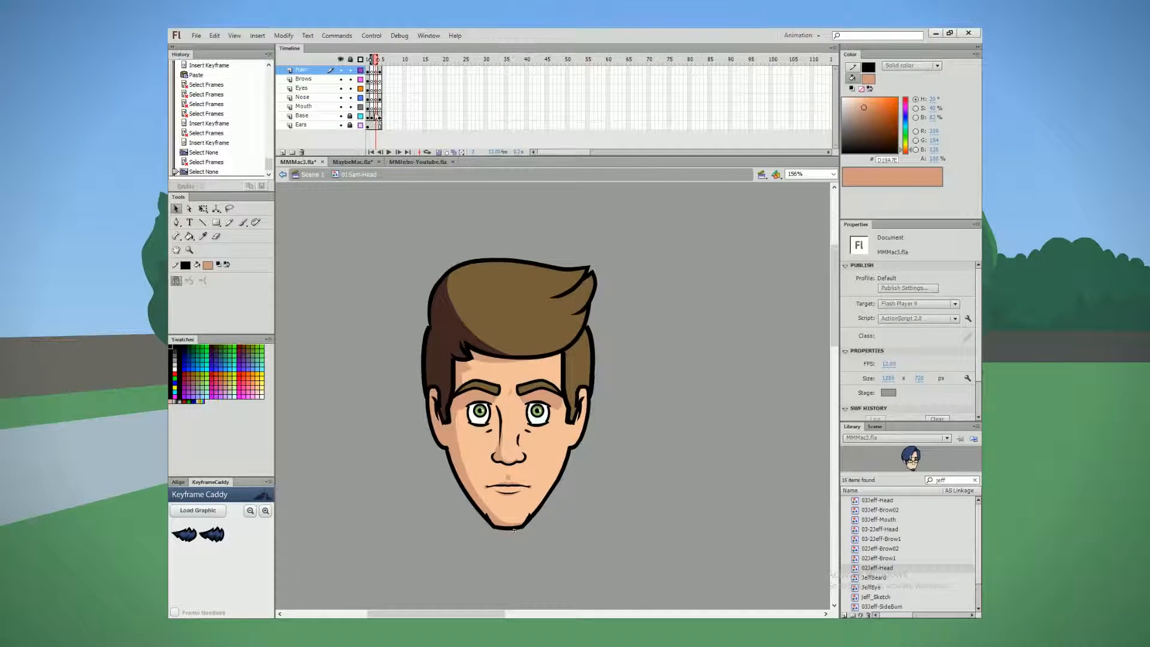
pyautogui.click(513, 409)
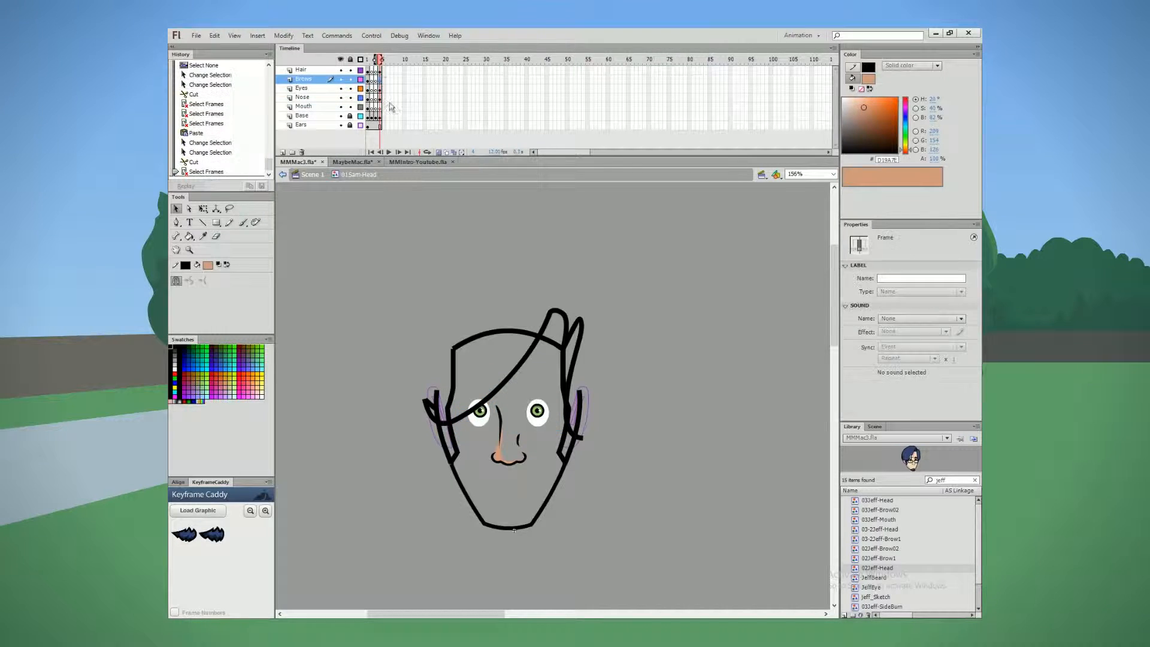
# Step: Swap both green iris symbols on the new head for the brown ones
pyautogui.rightClick(539, 419)
pyautogui.click(541, 414)
pyautogui.rightClick(541, 413)
pyautogui.click(572, 519)
pyautogui.doubleClick(542, 286)
pyautogui.rightClick(481, 412)
pyautogui.click(513, 519)
pyautogui.doubleClick(542, 287)
# Step: Swap both eyebrow symbols on the new head for 03Jeff-Brow1
pyautogui.rightClick(483, 388)
pyautogui.click(516, 519)
pyautogui.scroll(8, 584, 341)
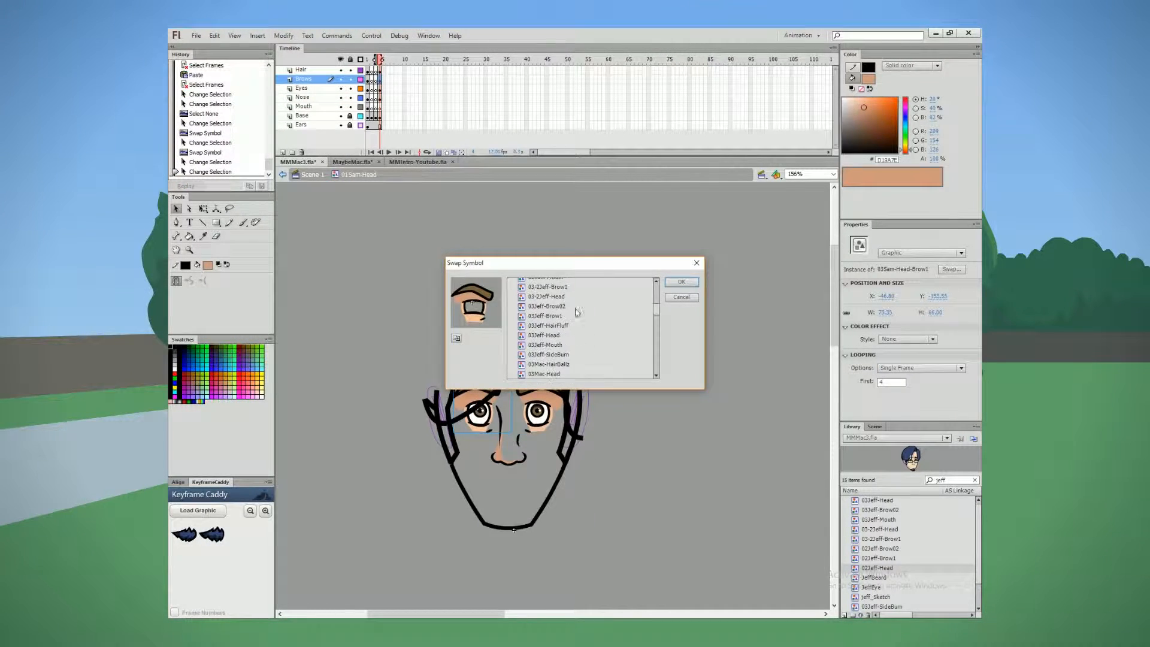
pyautogui.doubleClick(566, 316)
pyautogui.rightClick(535, 390)
pyautogui.click(568, 519)
pyautogui.scroll(-4, 570, 350)
pyautogui.doubleClick(568, 349)
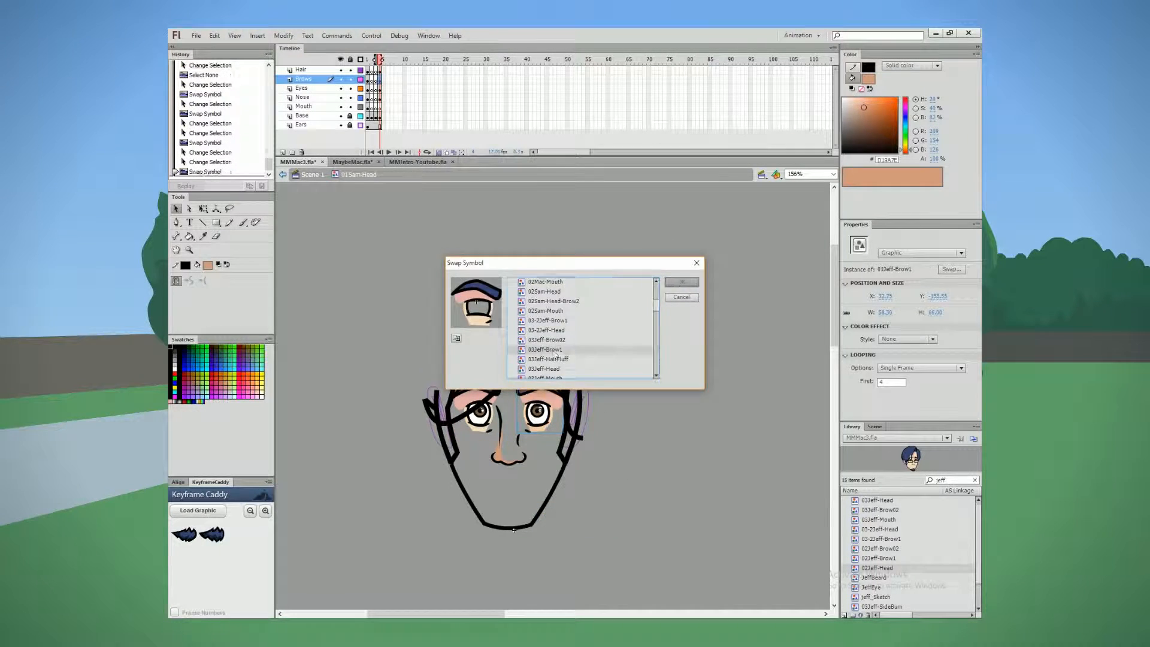
# Step: Compare the head frames and remove the surplus frame across all layers
pyautogui.click(665, 411)
pyautogui.moveTo(341, 79)
pyautogui.mouseDown()
pyautogui.moveTo(341, 107)
pyautogui.moveTo(341, 79)
pyautogui.mouseUp()
pyautogui.click(375, 117)
pyautogui.press(',')
pyautogui.press(',')
pyautogui.press('.')
pyautogui.press('.')
pyautogui.press('.')
pyautogui.moveTo(372, 126); pyautogui.dragTo(391, 101)
pyautogui.hotkey('shift', 'F5')
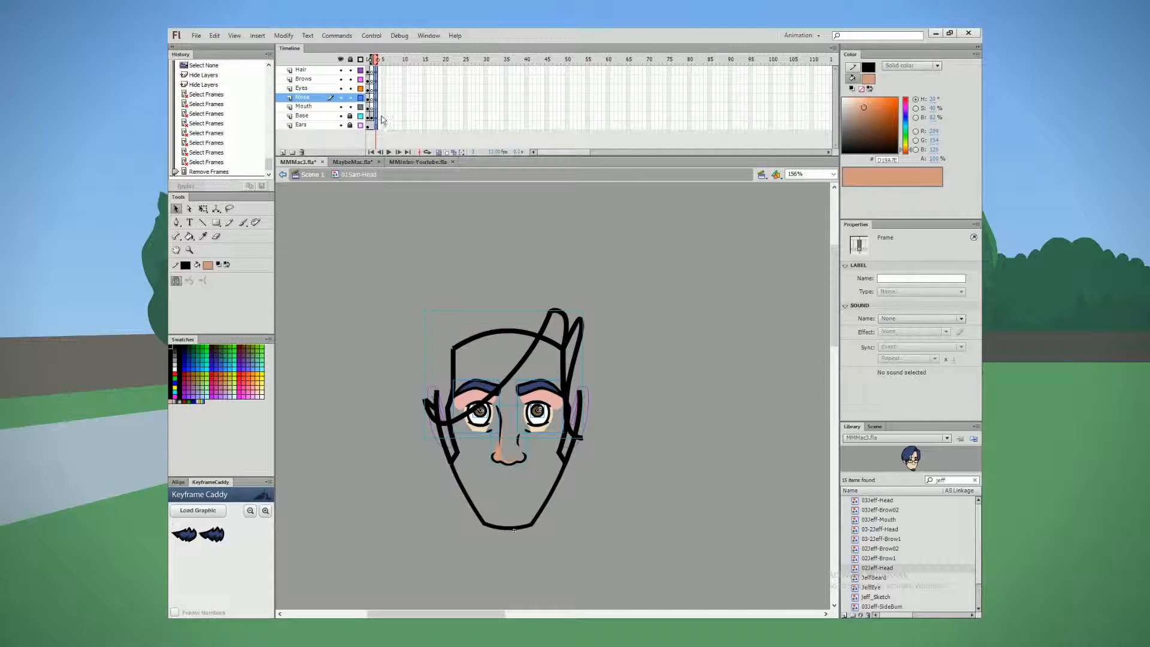
# Step: Unlock the Base layer and draw the crown hair outline as a pencil arc rising from the forelock
pyautogui.click(350, 116)
pyautogui.press('y')
pyautogui.moveTo(573, 329)
pyautogui.mouseDown()
pyautogui.moveTo(509, 260)
pyautogui.moveTo(421, 333)
pyautogui.mouseUp()
pyautogui.hotkey('ctrl', 'z')
pyautogui.moveTo(575, 327); pyautogui.dragTo(570, 298)
# Step: Cut the crown outline stroke and paste it in place inside the hair group on the Hair layer
pyautogui.press('v')
pyautogui.doubleClick(528, 266)
pyautogui.click(341, 70)
pyautogui.click(572, 317)
pyautogui.hotkey('ctrl', 'x')
pyautogui.click(341, 70)
pyautogui.click(371, 71)
pyautogui.click(376, 72)
pyautogui.doubleClick(537, 342)
pyautogui.hotkey('ctrl', 'shift', 'v')
pyautogui.click(484, 257)
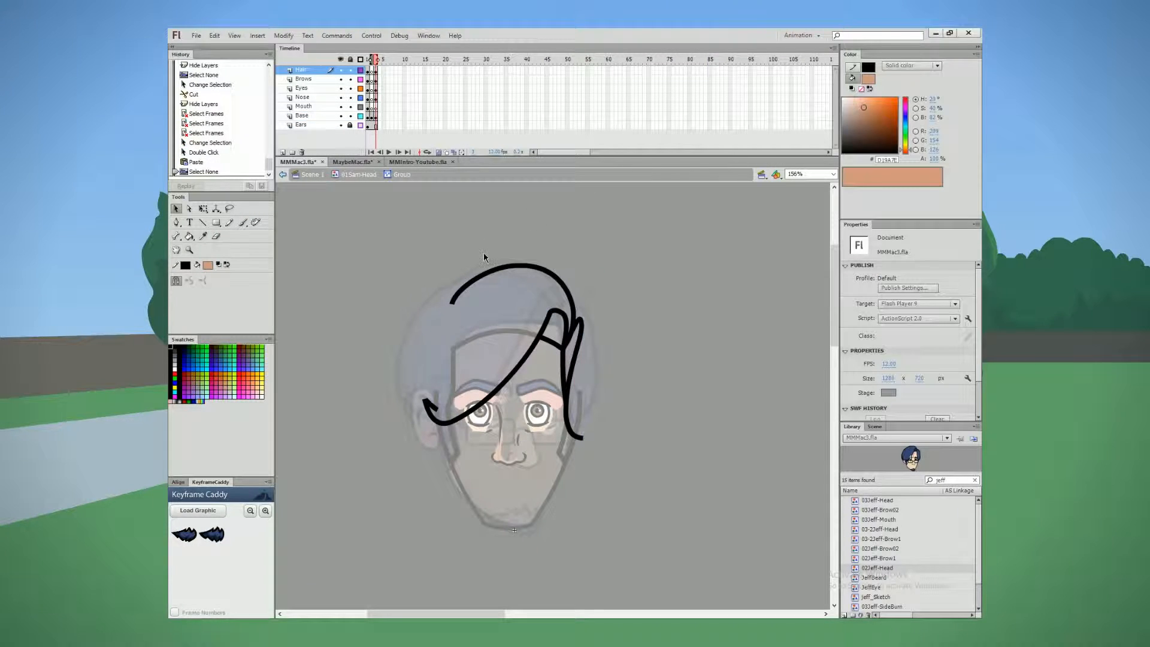
# Step: Draw the outer outline of the side hair lock, delete its excess segment, and smooth and reshape the curve
pyautogui.press('y')
pyautogui.hotkey('ctrl', 'z')
pyautogui.moveTo(583, 438)
pyautogui.mouseDown()
pyautogui.moveTo(575, 420)
pyautogui.moveTo(592, 371)
pyautogui.moveTo(561, 341)
pyautogui.moveTo(590, 425)
pyautogui.mouseUp()
pyautogui.click(176, 209)
pyautogui.click(569, 342)
pyautogui.press('Delete')
pyautogui.click(565, 343)
pyautogui.press('Delete')
pyautogui.press('l')
pyautogui.press('v')
pyautogui.tripleClick(189, 281)
pyautogui.doubleClick(190, 281)
pyautogui.click(623, 387)
pyautogui.moveTo(594, 327); pyautogui.dragTo(598, 325)
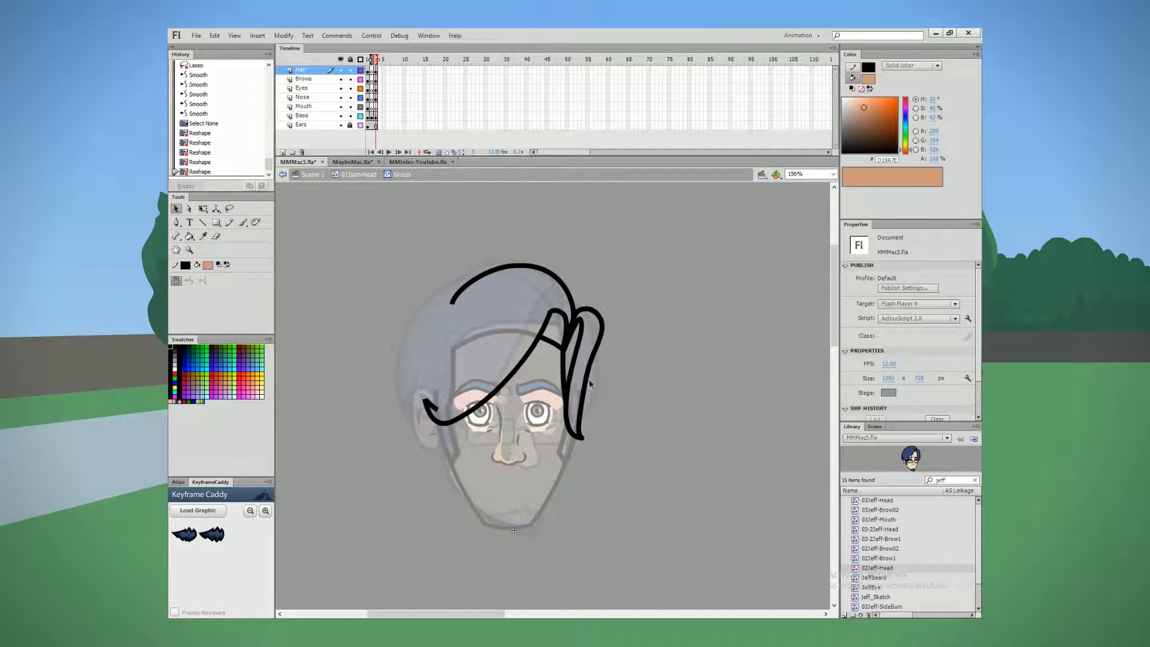
# Step: Try adding a short pencil stroke at the lower end of the side hair lock
pyautogui.press('y')
pyautogui.moveTo(591, 406); pyautogui.dragTo(579, 442)
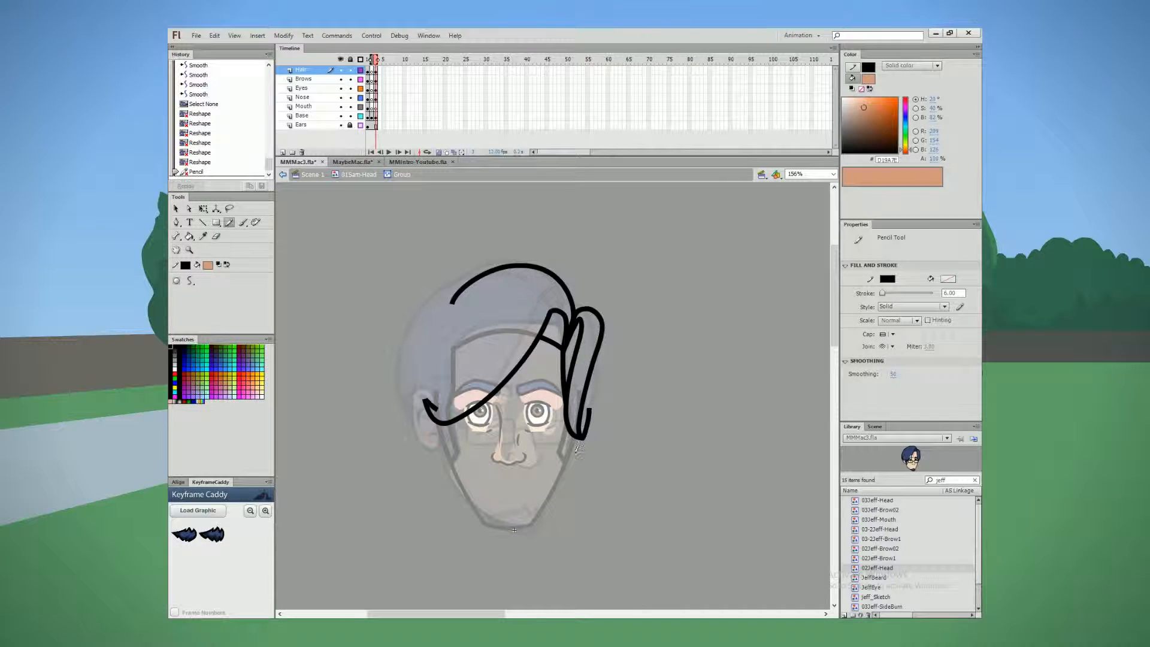
pyautogui.press('v')
pyautogui.moveTo(347, 233); pyautogui.dragTo(669, 547)
pyautogui.hotkey('ctrl', 'alt', 'shift', 'c')
pyautogui.press('Return')
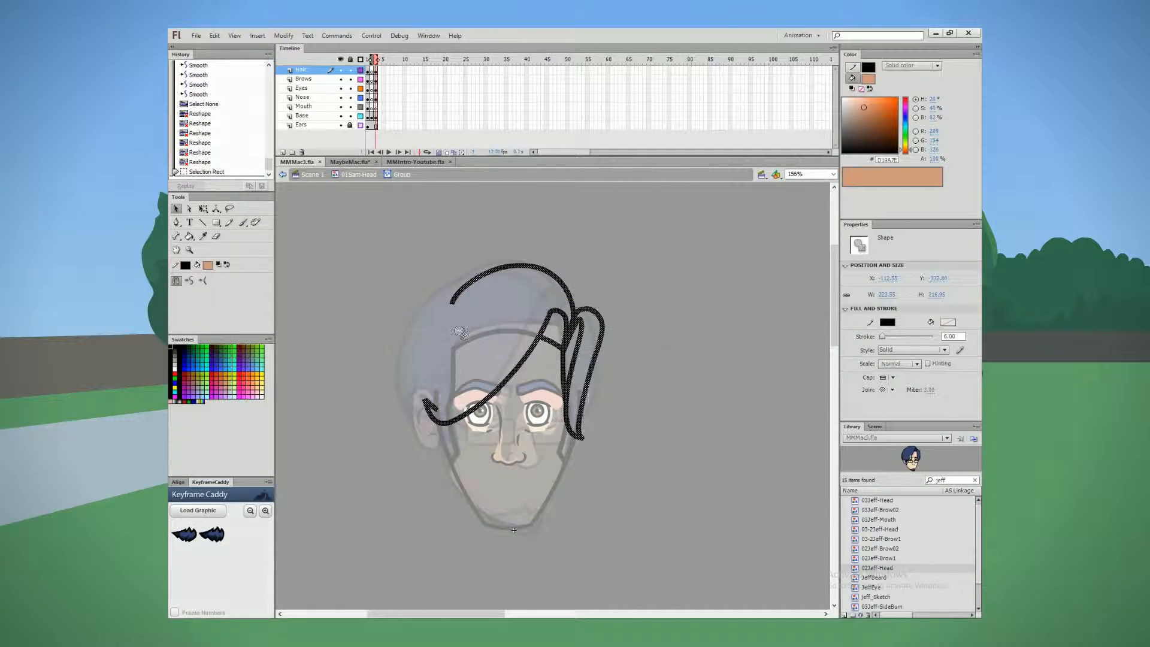
pyautogui.click(474, 267)
pyautogui.moveTo(372, 236); pyautogui.dragTo(659, 479)
pyautogui.click(623, 264)
# Step: Reshape the forelock's tip upward to meet the crown outline, and smooth and reshape the crown curve and its open end
pyautogui.moveTo(555, 310); pyautogui.dragTo(559, 293)
pyautogui.moveTo(546, 317); pyautogui.dragTo(549, 319)
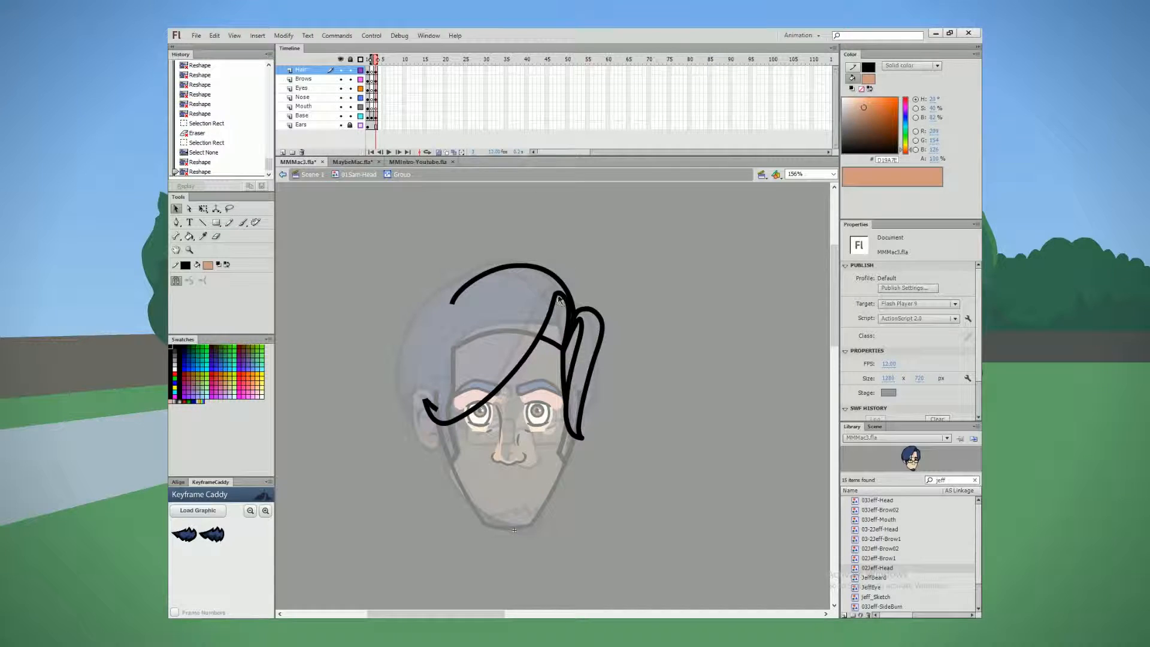
pyautogui.moveTo(470, 284); pyautogui.dragTo(507, 263)
pyautogui.press('l')
pyautogui.press('v')
pyautogui.click(190, 280)
pyautogui.click(431, 257)
pyautogui.moveTo(440, 305)
pyautogui.mouseDown()
pyautogui.moveTo(542, 264)
pyautogui.moveTo(448, 300)
pyautogui.mouseUp()
pyautogui.moveTo(448, 301); pyautogui.dragTo(439, 310)
pyautogui.moveTo(456, 289); pyautogui.dragTo(452, 286)
pyautogui.moveTo(475, 275); pyautogui.dragTo(472, 272)
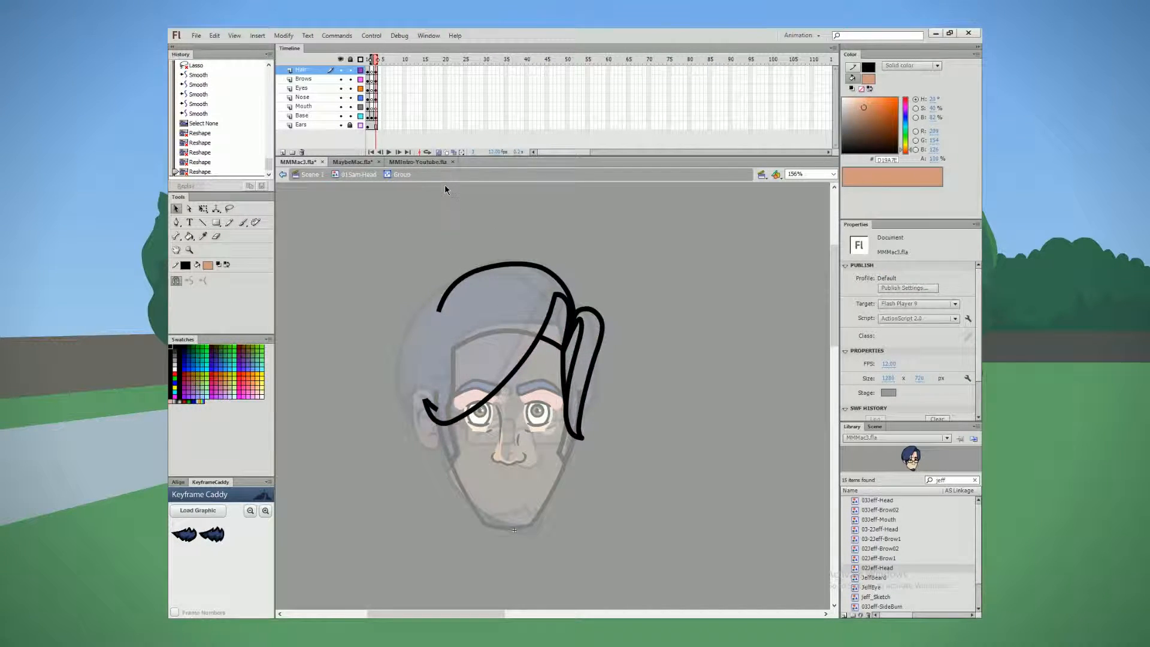
# Step: Convert all the hair outline strokes to fills
pyautogui.moveTo(374, 237); pyautogui.dragTo(687, 547)
pyautogui.hotkey('ctrl', 'shift', 'c')
pyautogui.click(687, 547)
# Step: Reshape the fringe's outer tip and the side lock's lower end into tapered points
pyautogui.moveTo(438, 408); pyautogui.dragTo(419, 408)
pyautogui.scroll(3, 445, 408)
pyautogui.click(424, 404)
pyautogui.press('Delete')
pyautogui.moveTo(418, 404); pyautogui.dragTo(406, 388)
pyautogui.hotkey('ctrl', 'z')
pyautogui.hotkey('ctrl', 'z')
pyautogui.hotkey('ctrl', 'z')
pyautogui.hotkey('ctrl', 'z')
pyautogui.hotkey('ctrl', 'z')
pyautogui.hotkey('ctrl', 'z')
pyautogui.hotkey('ctrl', 'z')
pyautogui.hotkey('ctrl', 'z')
pyautogui.hotkey('ctrl', 'z')
pyautogui.hotkey('ctrl', 'z')
pyautogui.click(411, 395)
pyautogui.click(413, 389)
pyautogui.moveTo(407, 389); pyautogui.dragTo(429, 413)
pyautogui.moveTo(430, 412); pyautogui.dragTo(419, 408)
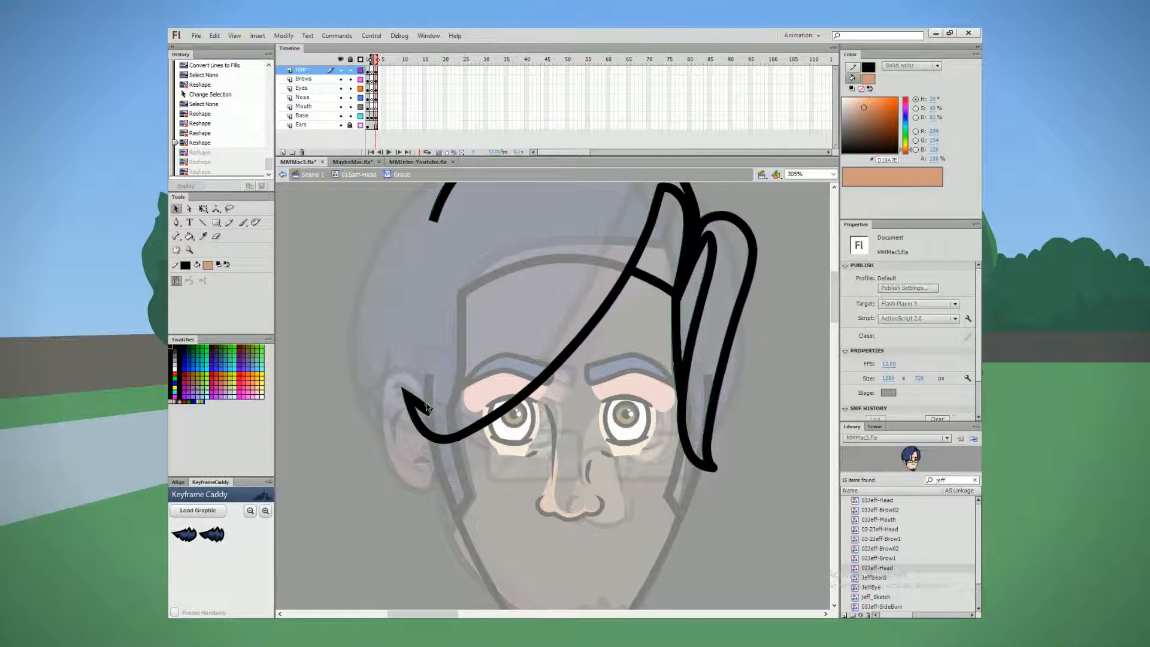
pyautogui.hotkey('ctrl', '-')
pyautogui.moveTo(566, 509); pyautogui.dragTo(581, 530)
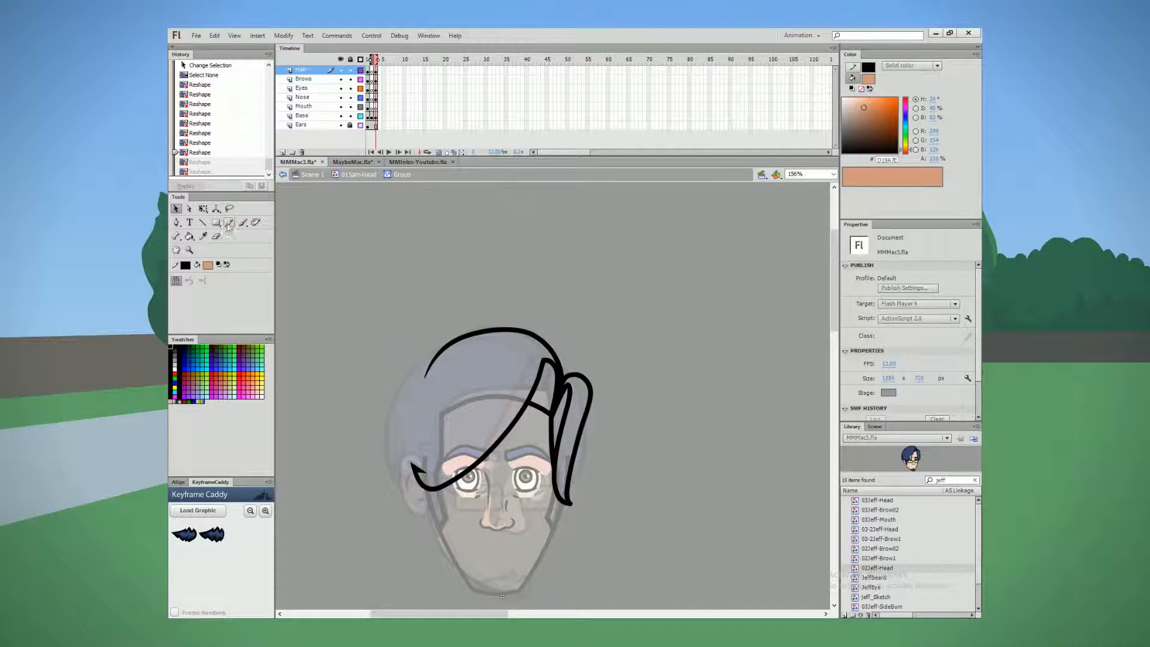
# Step: Try closing the gap between the crown outline and the fringe tip with an outward-bowed red hairline
pyautogui.press('n')
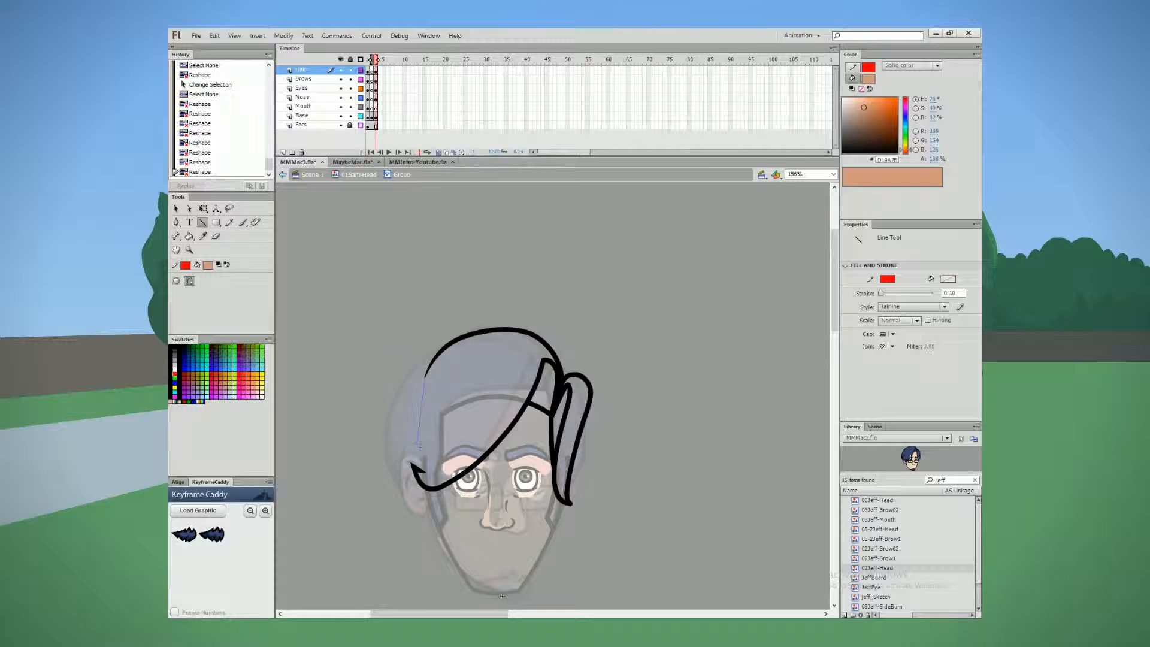
pyautogui.moveTo(423, 470); pyautogui.dragTo(423, 469)
pyautogui.press('v')
pyautogui.moveTo(423, 426); pyautogui.dragTo(419, 425)
pyautogui.hotkey('ctrl', 'z')
pyautogui.hotkey('ctrl', 'z')
pyautogui.press('n')
pyautogui.moveTo(425, 379); pyautogui.dragTo(411, 463)
pyautogui.press('v')
pyautogui.moveTo(419, 420); pyautogui.dragTo(413, 419)
# Step: Scale the open end of the crown outline with Free Transform
pyautogui.moveTo(396, 280); pyautogui.dragTo(501, 392)
pyautogui.press('q')
pyautogui.click(412, 273)
# Step: Draw a red hairline from the crown outline's end to the fringe tip, bow it outward, and exit the hair group
pyautogui.moveTo(425, 352)
pyautogui.mouseDown()
pyautogui.moveTo(412, 353)
pyautogui.moveTo(411, 461)
pyautogui.mouseUp()
pyautogui.click(204, 223)
pyautogui.press('v')
pyautogui.moveTo(411, 420); pyautogui.dragTo(403, 422)
pyautogui.doubleClick(354, 353)
# Step: Sample the dark blue hair color from the reference head and fill the main hair shape and side lock with it
pyautogui.press(',')
pyautogui.press(',')
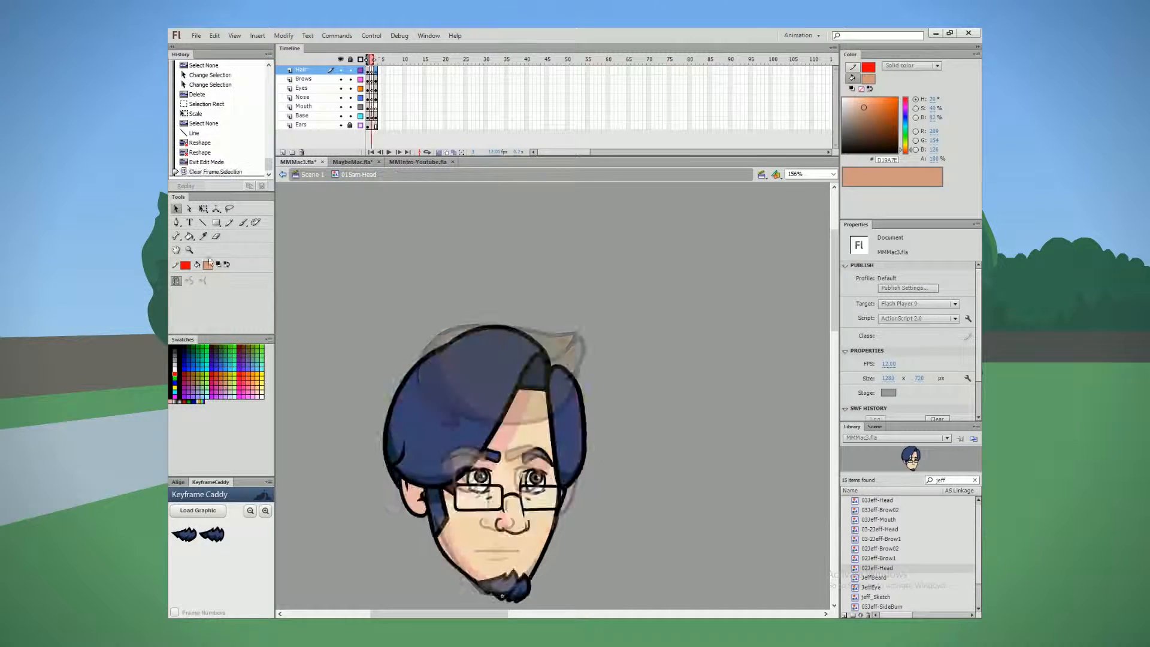
pyautogui.click(208, 264)
pyautogui.click(414, 389)
pyautogui.doubleClick(422, 359)
pyautogui.press('k')
pyautogui.click(479, 389)
pyautogui.click(577, 411)
# Step: Delete the red hairline that closes off the filled hair shape
pyautogui.press('v')
pyautogui.click(398, 246)
pyautogui.doubleClick(403, 419)
pyautogui.press('Delete')
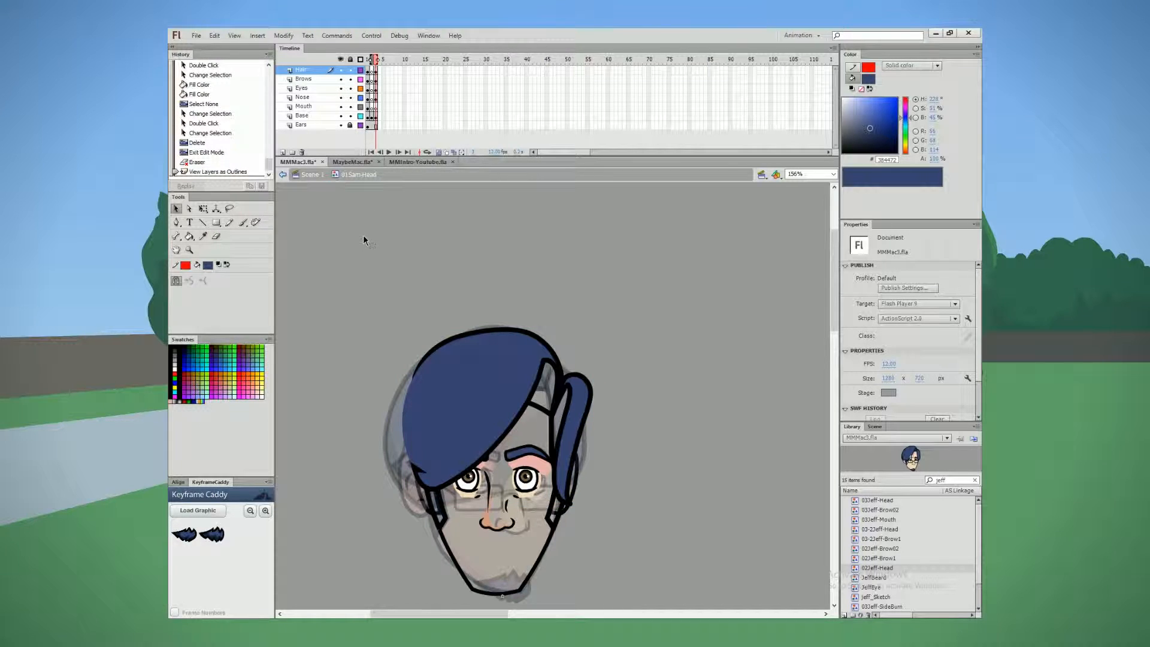
# Step: Add a new layer below the Ears layer and name it Back
pyautogui.click(283, 152)
pyautogui.moveTo(304, 70); pyautogui.dragTo(304, 137)
pyautogui.doubleClick(303, 135)
pyautogui.write('Back')
# Step: Insert keyframes at frame 3 on the Back and Ears layers and delete the ear artwork on that frame
pyautogui.rightClick(375, 135)
pyautogui.click(397, 205)
pyautogui.rightClick(376, 126)
pyautogui.click(395, 196)
pyautogui.press('Delete')
# Step: Draw two curved red hairlines on the Back layer for the outer sides of the back hair, and hide all other layers
pyautogui.press('y')
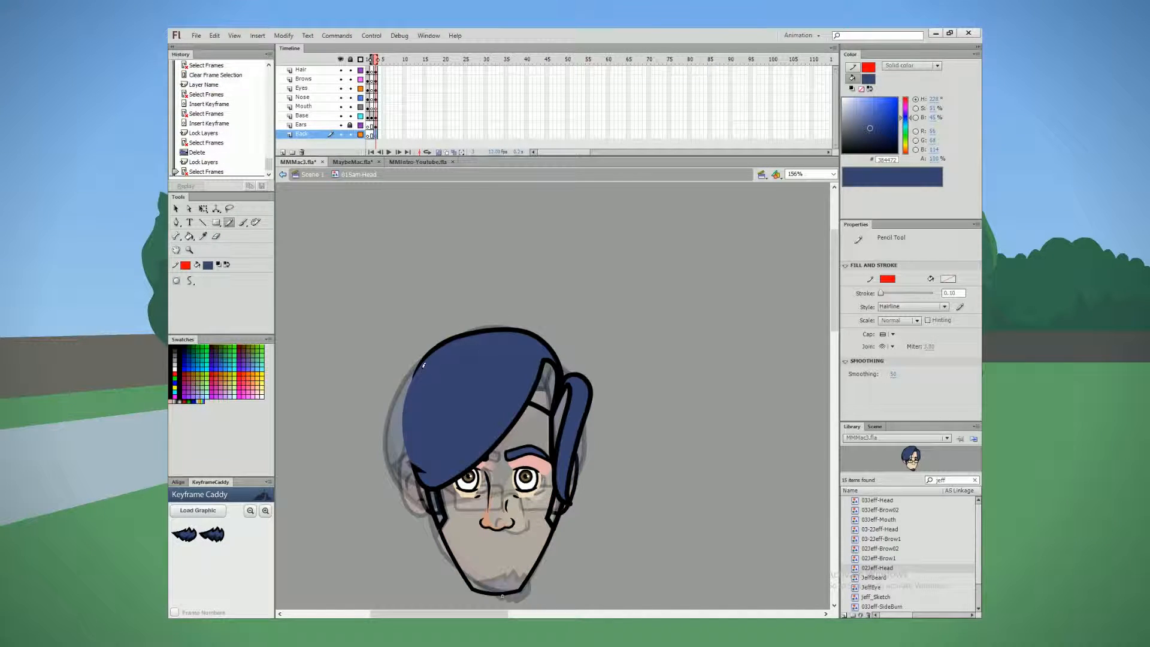
pyautogui.press('v')
pyautogui.keyDown('alt'); pyautogui.click(341, 135); pyautogui.keyUp('alt')
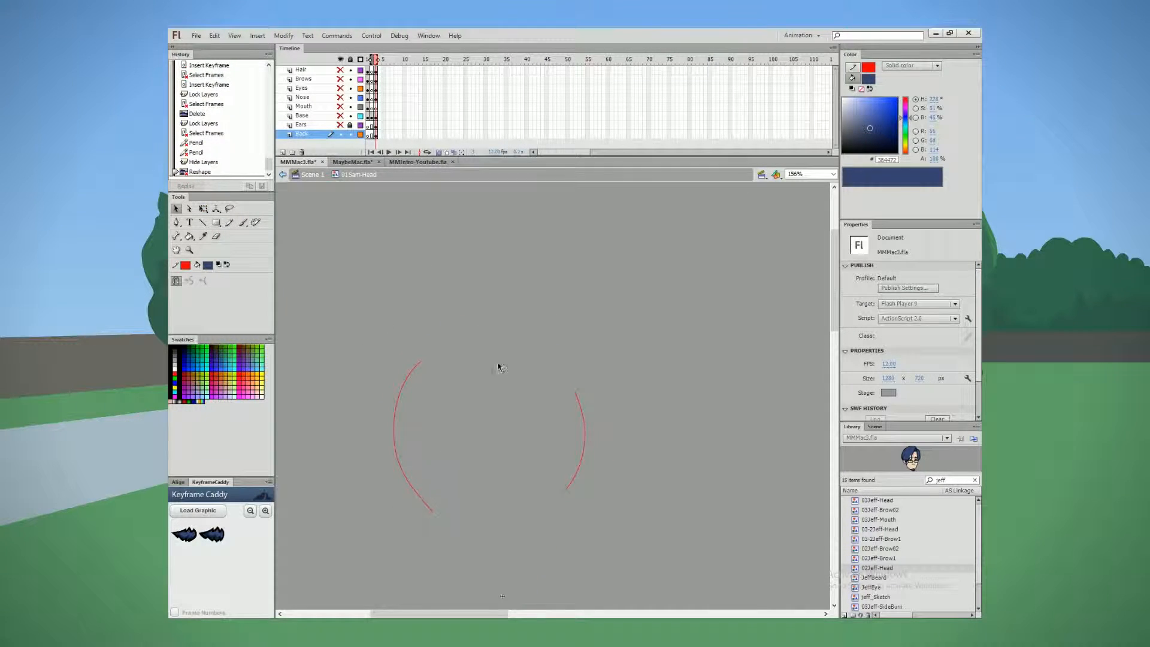
# Step: Change both back-hair curves from red hairlines to black strokes with a width of 6
pyautogui.moveTo(372, 338); pyautogui.dragTo(611, 527)
pyautogui.click(185, 265)
pyautogui.click(192, 289)
pyautogui.click(953, 337)
pyautogui.write('6')
pyautogui.press('Return')
pyautogui.click(432, 316)
# Step: Show the Hair, Base and Ears layers as outlines while keeping Brows, Eyes, Nose and Mouth hidden
pyautogui.click(341, 59)
pyautogui.click(360, 70)
pyautogui.moveTo(340, 79); pyautogui.dragTo(340, 125)
pyautogui.click(340, 125)
pyautogui.click(361, 116)
pyautogui.click(341, 116)
# Step: Smooth the two back-hair curves several times and reshape them to bow slightly outward around the head
pyautogui.click(439, 152)
pyautogui.doubleClick(395, 413)
pyautogui.click(189, 280)
pyautogui.click(189, 280)
pyautogui.click(189, 280)
pyautogui.click(354, 342)
pyautogui.moveTo(421, 362); pyautogui.dragTo(440, 357)
pyautogui.moveTo(405, 387); pyautogui.dragTo(401, 384)
pyautogui.doubleClick(585, 434)
pyautogui.click(189, 280)
pyautogui.click(189, 280)
pyautogui.click(190, 280)
pyautogui.click(189, 280)
pyautogui.click(635, 383)
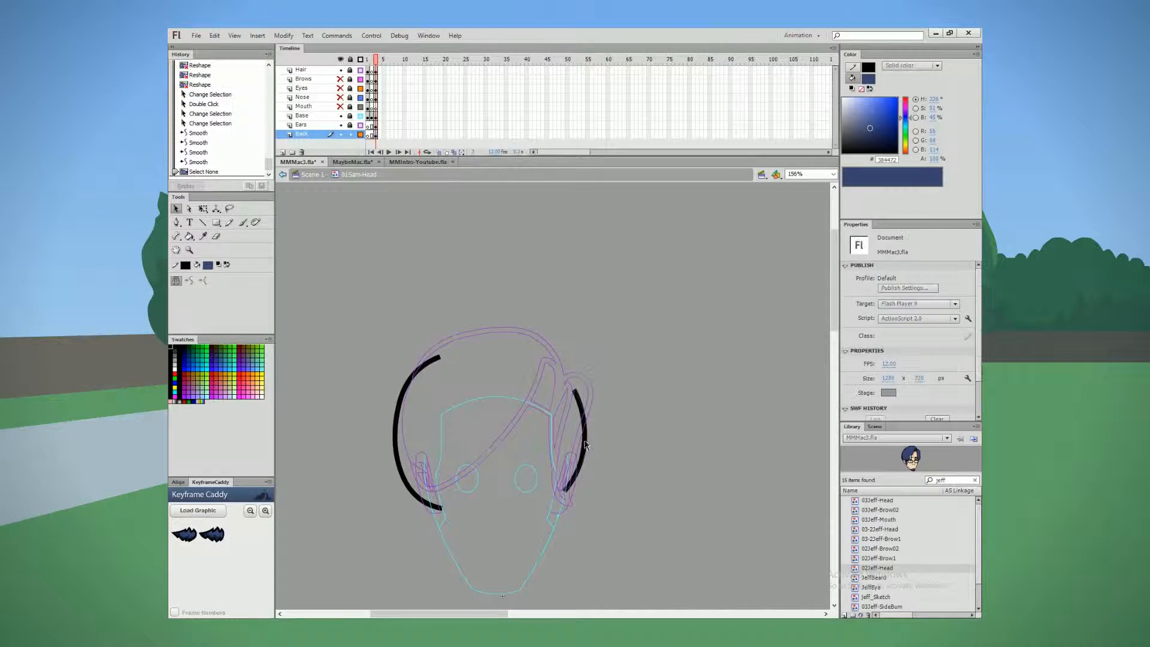
pyautogui.moveTo(584, 434); pyautogui.dragTo(586, 434)
# Step: Close the back-hair outline with lines, display all layers normally and fill the shape with blue #384472
pyautogui.press('n')
pyautogui.click(341, 59)
pyautogui.click(341, 59)
pyautogui.click(360, 71)
pyautogui.click(360, 116)
pyautogui.click(361, 125)
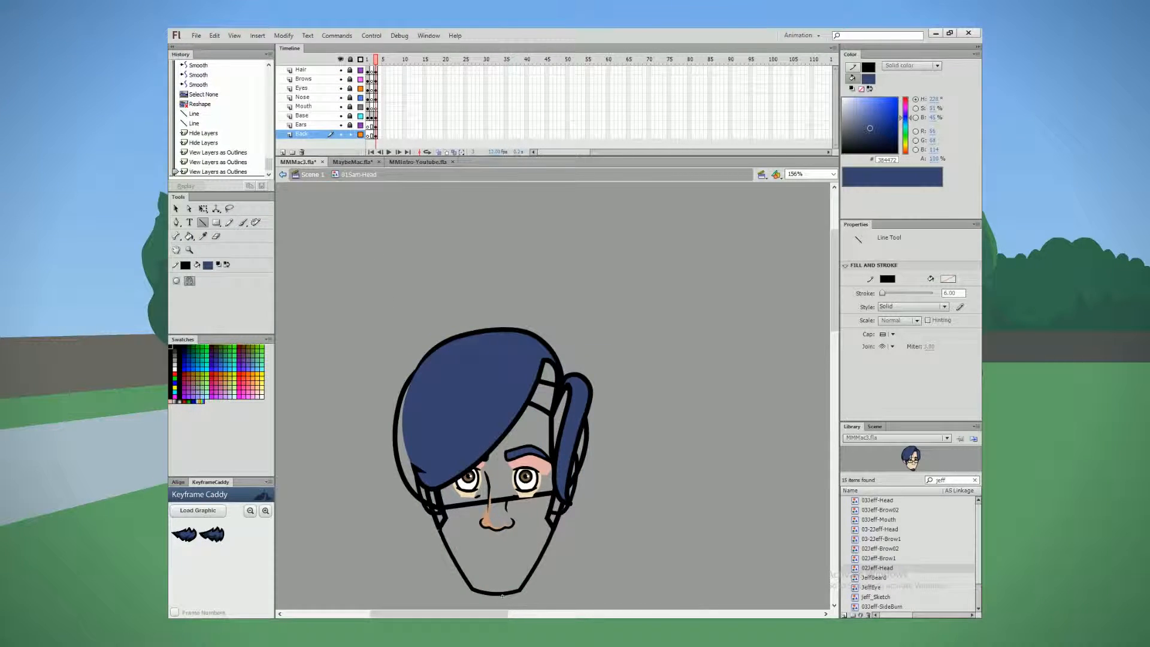
pyautogui.click(189, 236)
pyautogui.click(518, 429)
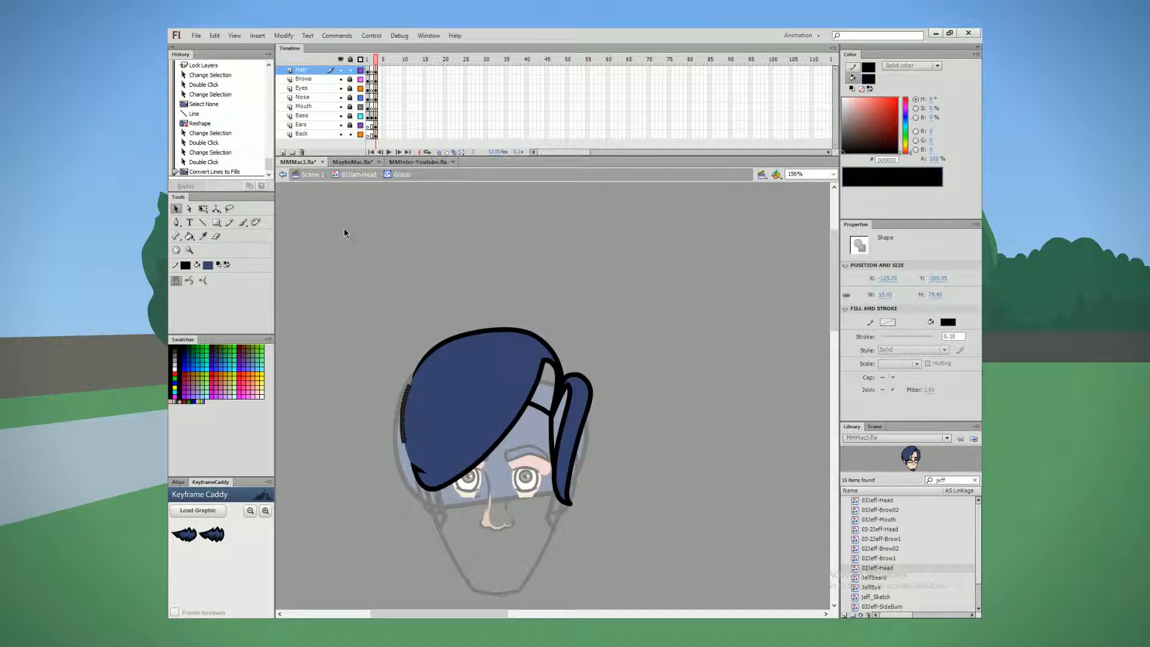
# Step: Reshape the tapered outline along the front hair's outer side and clear the selection
pyautogui.moveTo(404, 444); pyautogui.dragTo(403, 442)
pyautogui.moveTo(405, 448); pyautogui.dragTo(406, 396)
pyautogui.doubleClick(414, 285)
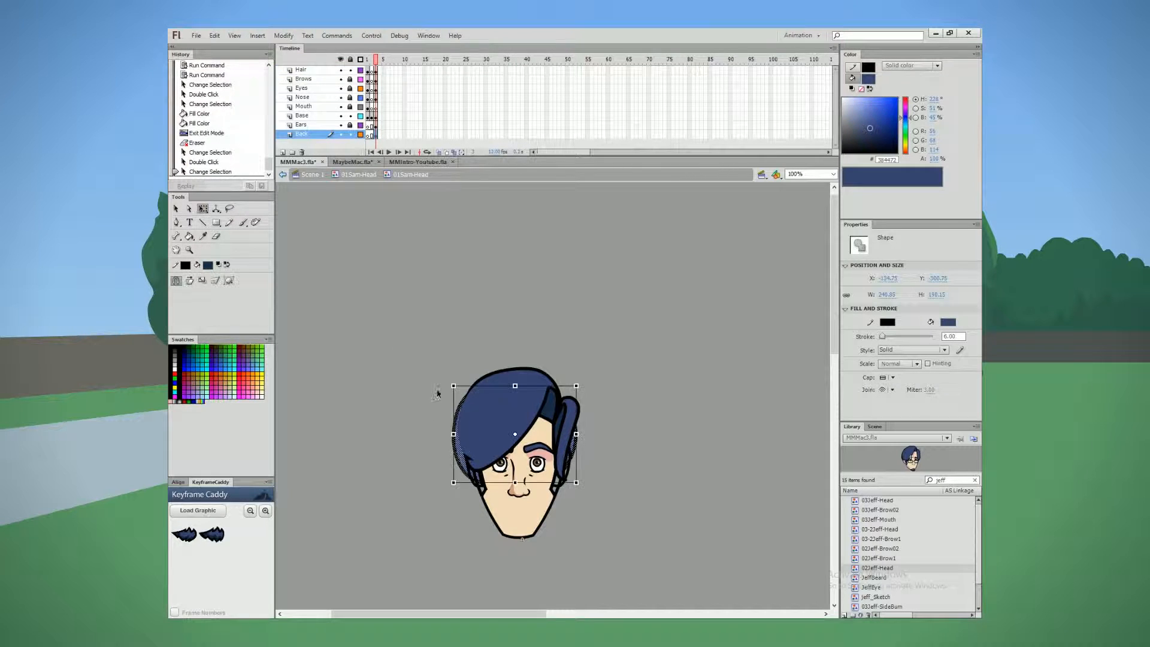
pyautogui.click(468, 339)
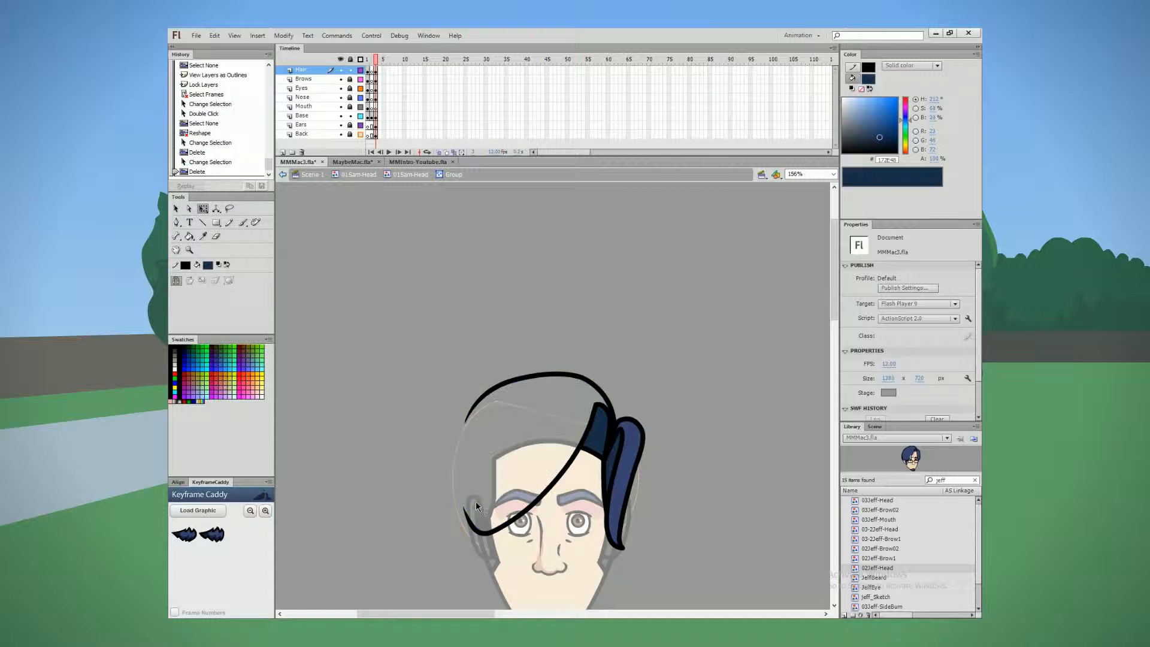
pyautogui.click(230, 222)
pyautogui.moveTo(465, 511); pyautogui.dragTo(470, 414)
pyautogui.hotkey('ctrl', 'z')
pyautogui.hotkey('ctrl', 'z')
# Step: Redraw the missing outer line of the front hair and fill the shape with the ponytail's blue #384472
pyautogui.click(176, 208)
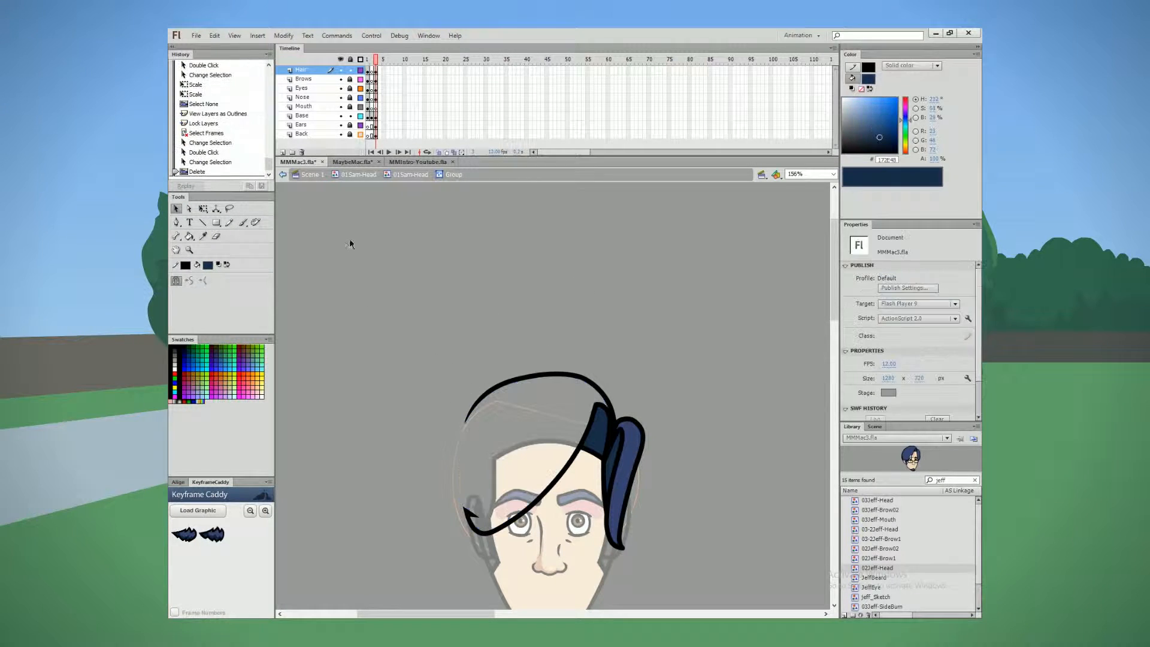
pyautogui.press('y')
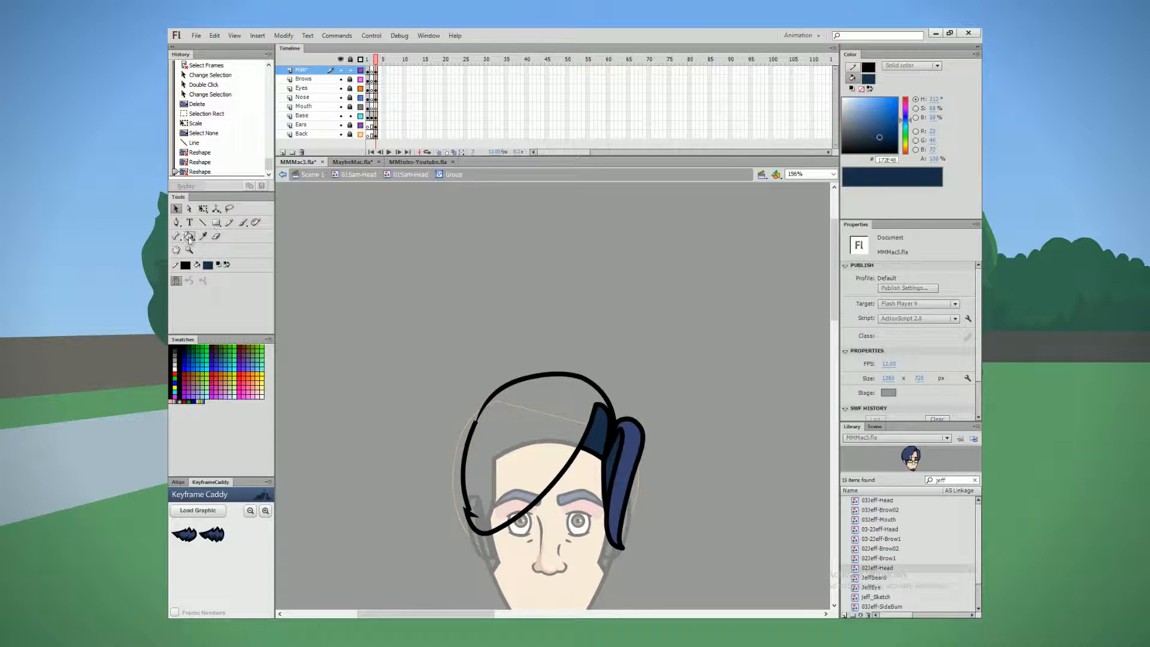
pyautogui.click(190, 236)
pyautogui.click(208, 264)
pyautogui.click(630, 444)
pyautogui.click(539, 428)
pyautogui.press('v')
pyautogui.doubleClick(465, 459)
pyautogui.click(401, 259)
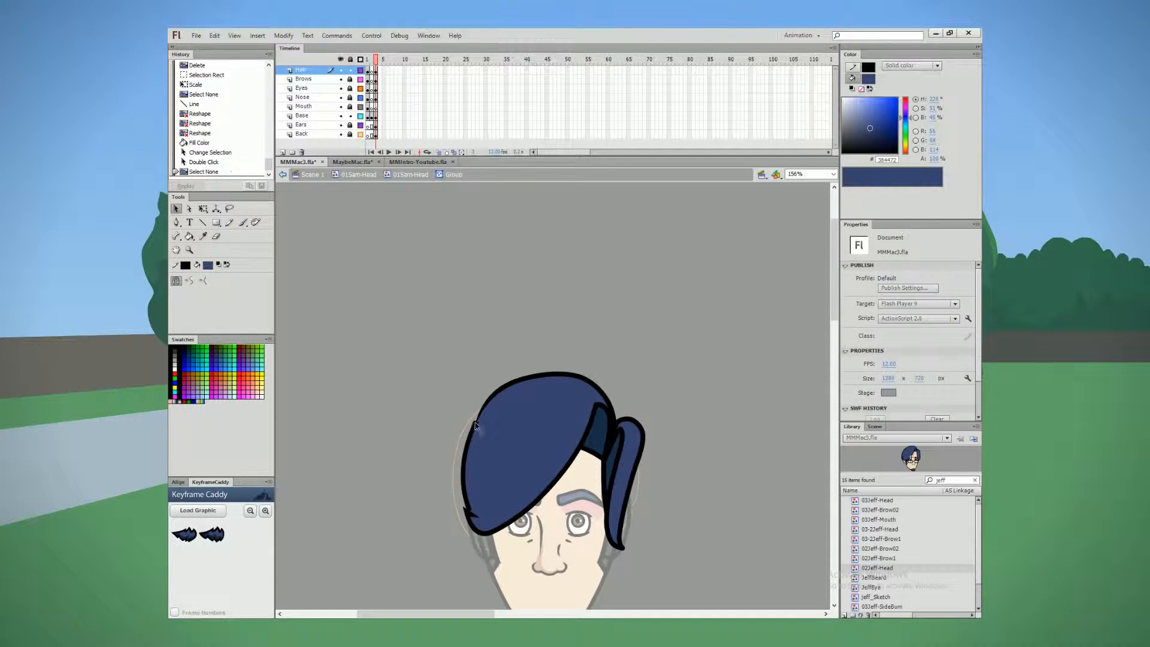
# Step: Try to delete the overlapping outline segments where the hair's outer side meets the crown
pyautogui.scroll(3, 472, 428)
pyautogui.doubleClick(481, 415)
pyautogui.doubleClick(469, 433)
pyautogui.click(464, 422)
pyautogui.moveTo(483, 412)
pyautogui.mouseDown()
pyautogui.moveTo(435, 440)
pyautogui.moveTo(461, 460)
pyautogui.mouseUp()
pyautogui.doubleClick(481, 415)
pyautogui.click(468, 423)
pyautogui.click(479, 419)
pyautogui.press('Delete')
pyautogui.click(478, 422)
pyautogui.press('Delete')
pyautogui.doubleClick(473, 429)
pyautogui.click(470, 417)
pyautogui.hotkey('ctrl', 'z')
pyautogui.hotkey('ctrl', 'z')
pyautogui.hotkey('ctrl', 'z')
pyautogui.hotkey('ctrl', 'z')
pyautogui.hotkey('ctrl', 'z')
# Step: Adjust the hair outline on the outer side of the head and undo the last reshape beside the ear
pyautogui.doubleClick(477, 418)
pyautogui.doubleClick(469, 438)
pyautogui.click(453, 464)
pyautogui.click(427, 551)
pyautogui.doubleClick(426, 509)
pyautogui.hotkey('ctrl', 'shift', 'l')
pyautogui.hotkey('ctrl', 'z')
pyautogui.hotkey('ctrl', 'z')
pyautogui.hotkey('ctrl', 'z')
pyautogui.hotkey('ctrl', 'z')
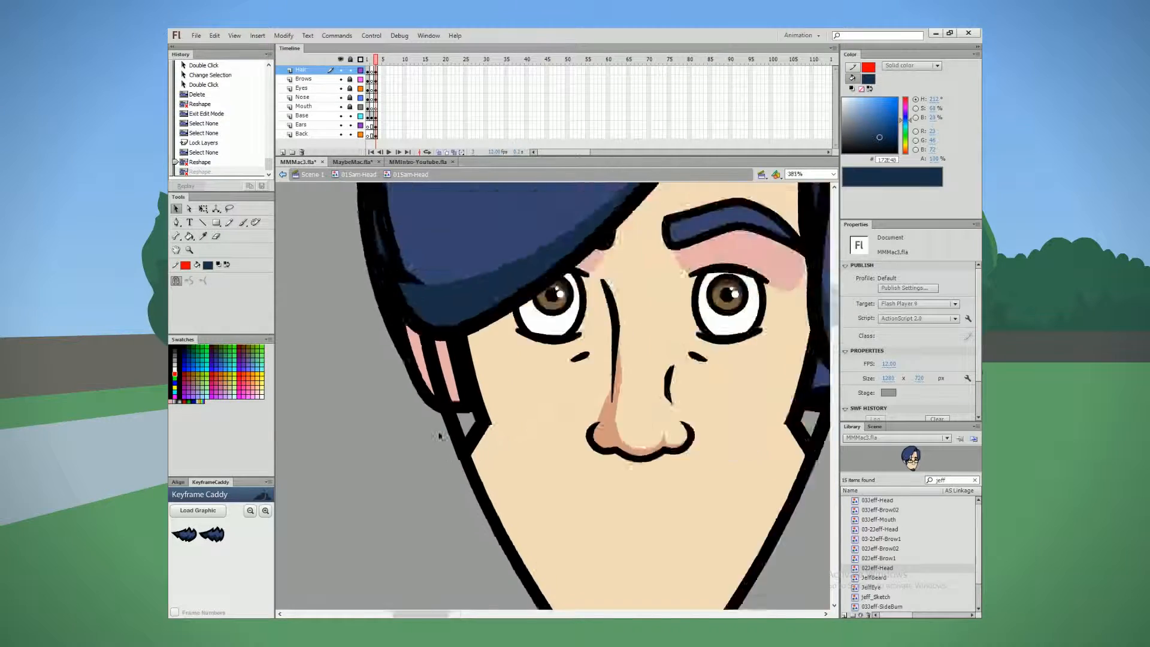
# Step: Draw the red guide curve for the face shadow on the Base layer, fill the shadow pink #E8AFAB and sample the back hair's dark blue
pyautogui.moveTo(556, 403); pyautogui.dragTo(447, 472)
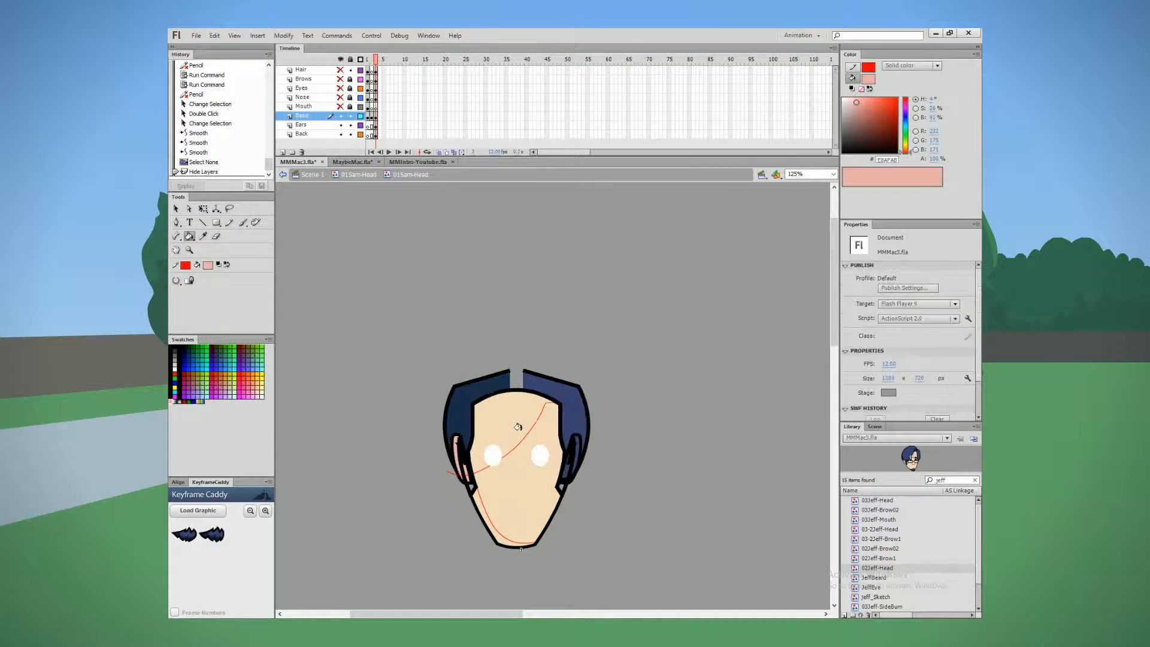
pyautogui.click(203, 236)
pyautogui.click(459, 414)
pyautogui.click(458, 458)
pyautogui.hotkey('ctrl', 'z')
# Step: Hide the Back and Ears layers and draw red hairlines enclosing the side-hair areas around the upper head
pyautogui.click(340, 134)
pyautogui.click(340, 125)
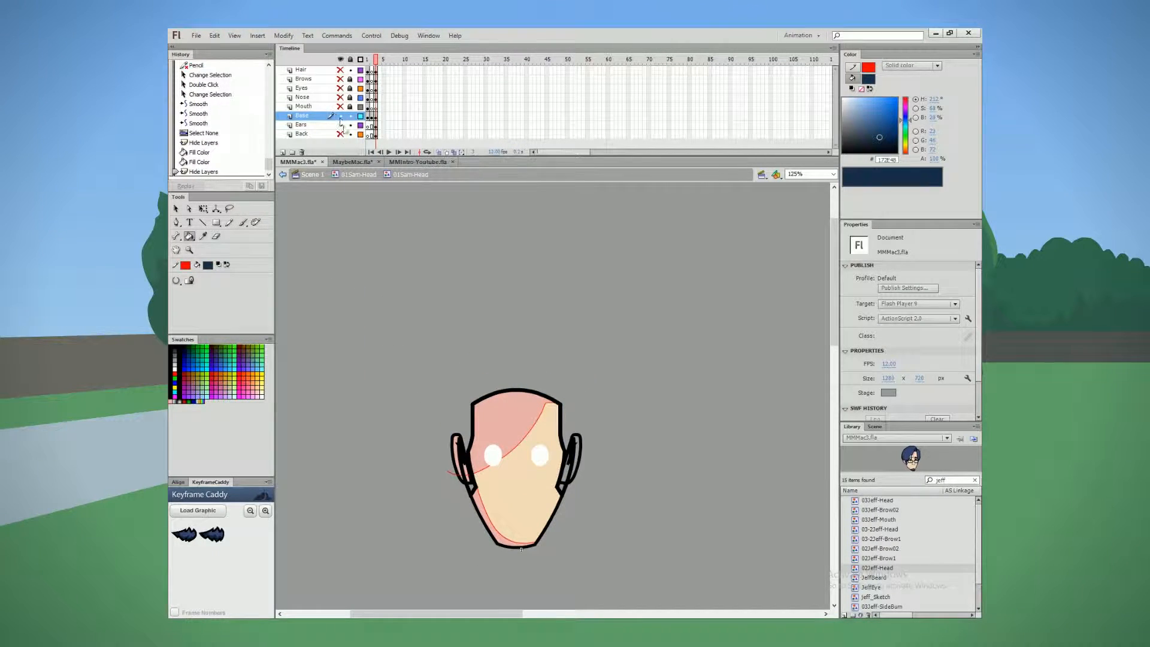
pyautogui.click(202, 222)
pyautogui.moveTo(572, 380); pyautogui.dragTo(573, 380)
pyautogui.click(176, 209)
pyautogui.moveTo(572, 381); pyautogui.dragTo(562, 384)
# Step: Fill the enclosed side-hair areas with dark blue #172E4B and blue #384472, and delete the red guide lines
pyautogui.click(189, 236)
pyautogui.click(468, 394)
pyautogui.hotkey('ctrl', 'z')
pyautogui.click(202, 223)
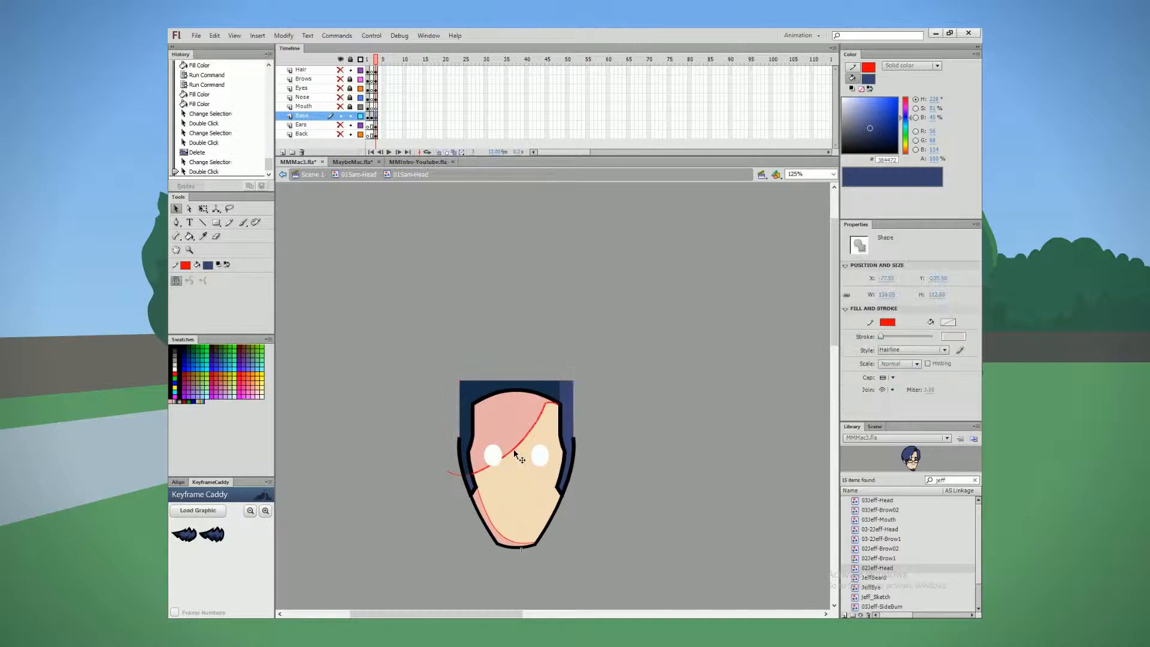
pyautogui.press('Delete')
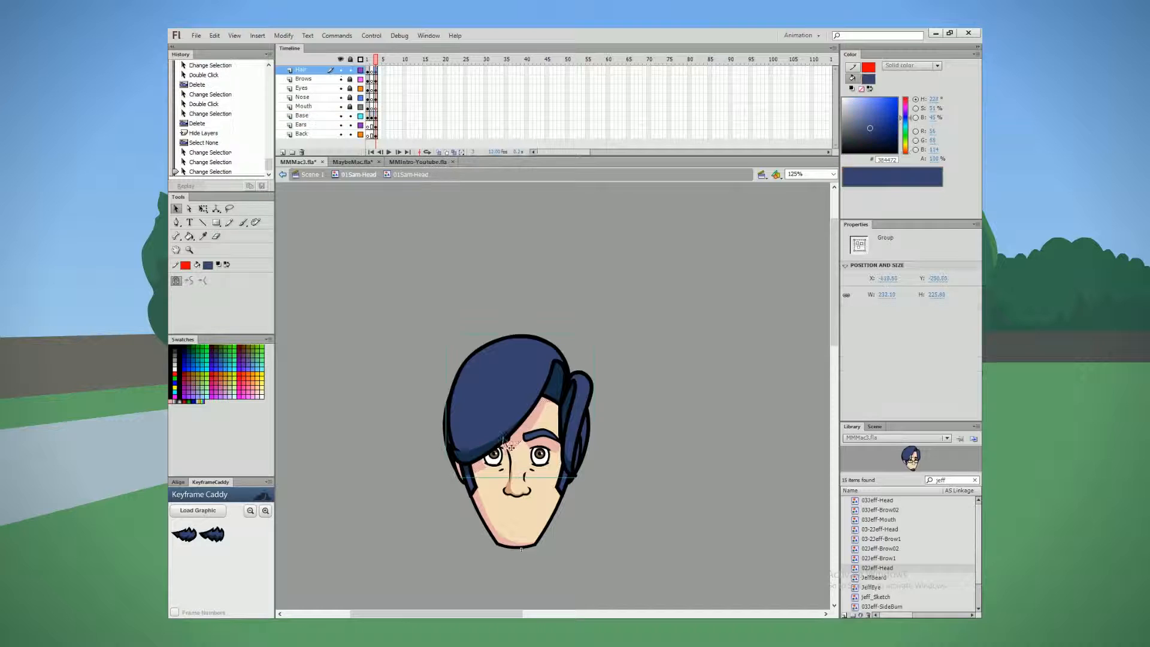
# Step: Duplicate the brow symbol above the fringe-side eye as 01Jeff-Brow1
pyautogui.click(492, 461)
pyautogui.rightClick(492, 461)
pyautogui.click(492, 429)
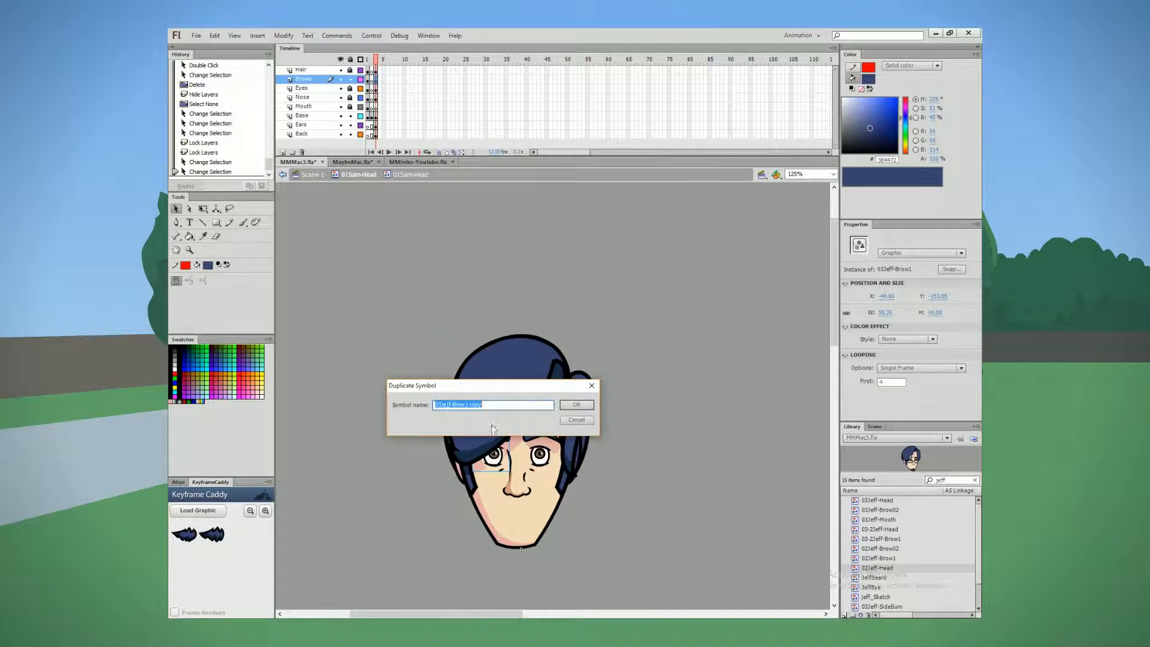
pyautogui.press('Return')
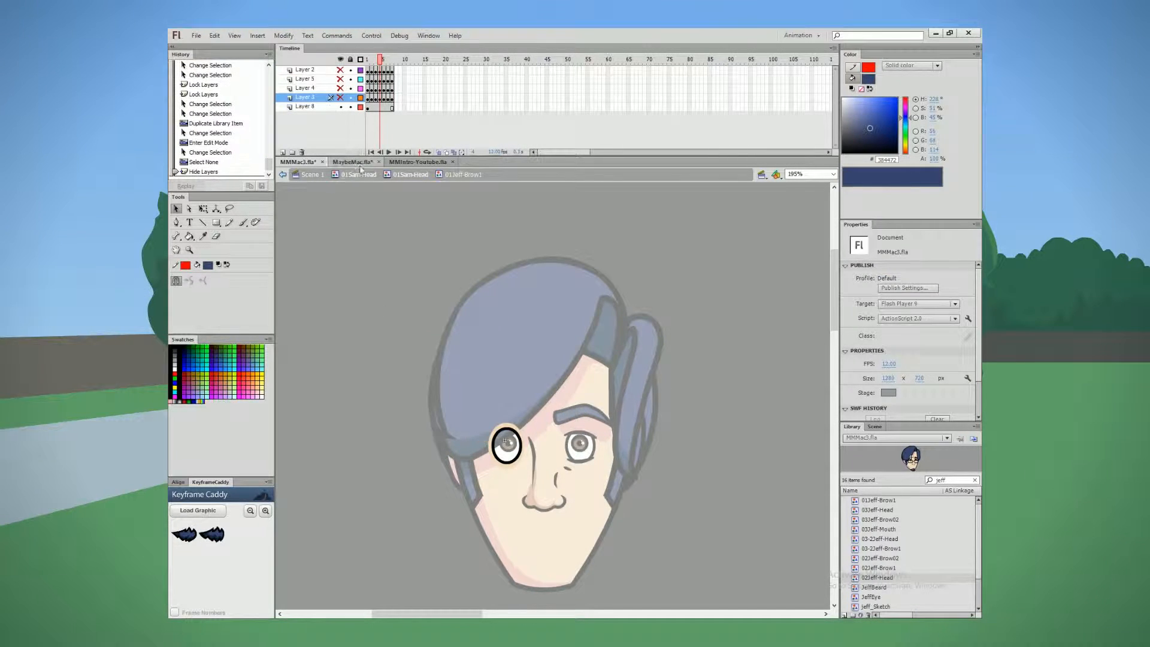
# Step: Reshape the eyelid line work around the fringe-side eye in the duplicated brow symbol
pyautogui.moveTo(498, 462); pyautogui.dragTo(524, 447)
pyautogui.click(202, 223)
pyautogui.press('v')
pyautogui.press('z')
pyautogui.moveTo(451, 322); pyautogui.dragTo(622, 540)
pyautogui.press('v')
pyautogui.click(350, 115)
pyautogui.moveTo(473, 461); pyautogui.dragTo(473, 463)
pyautogui.moveTo(529, 429); pyautogui.dragTo(530, 426)
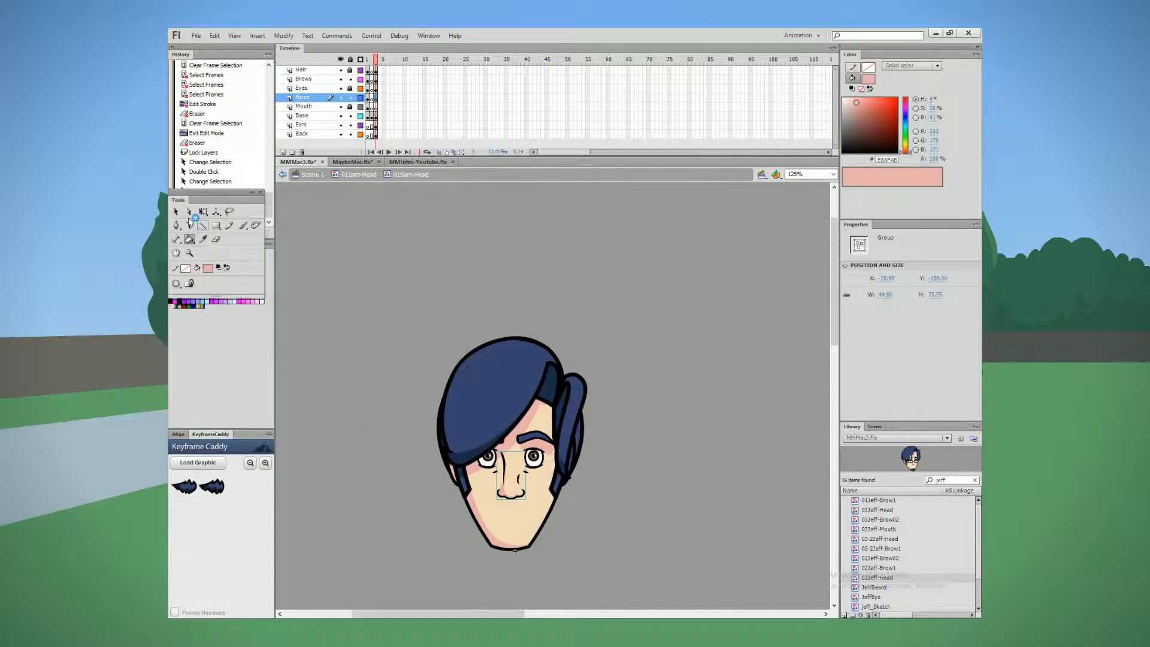
# Step: Fill the nose shadow with pink #E8AFAB and leave the nose group
pyautogui.moveTo(188, 220); pyautogui.dragTo(235, 336)
pyautogui.press('v')
pyautogui.click(410, 515)
pyautogui.moveTo(411, 515); pyautogui.dragTo(370, 488)
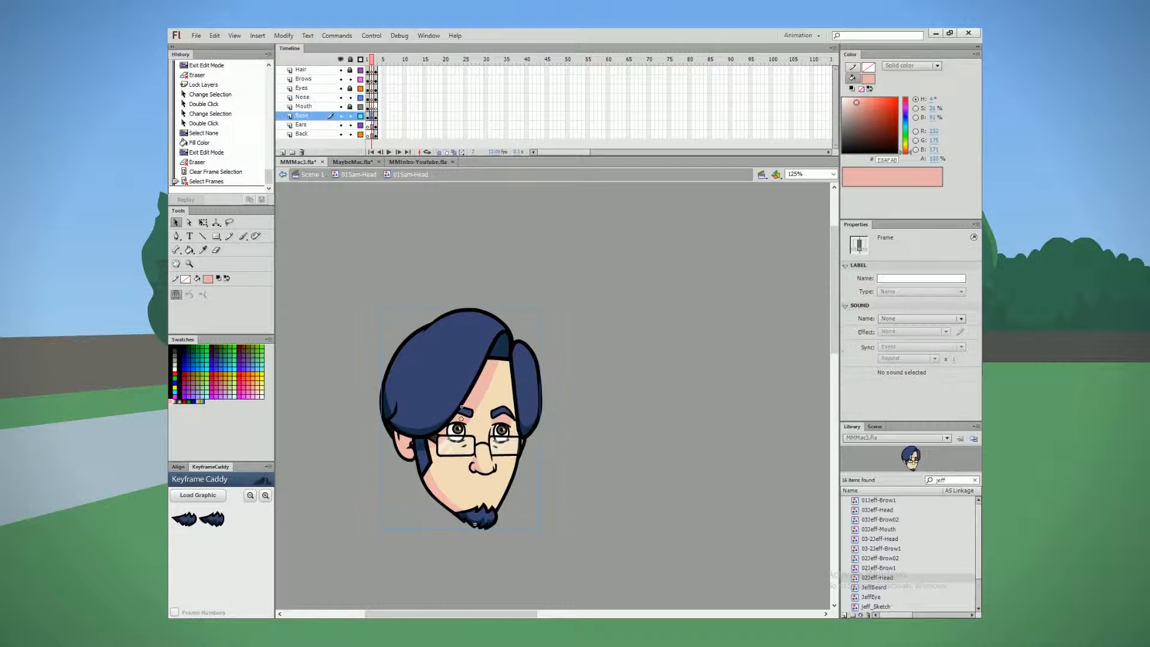
# Step: Place the existing bespectacled head beside the new one and copy its beard onto the new head's chin
pyautogui.moveTo(463, 490); pyautogui.dragTo(624, 490)
pyautogui.doubleClick(624, 490)
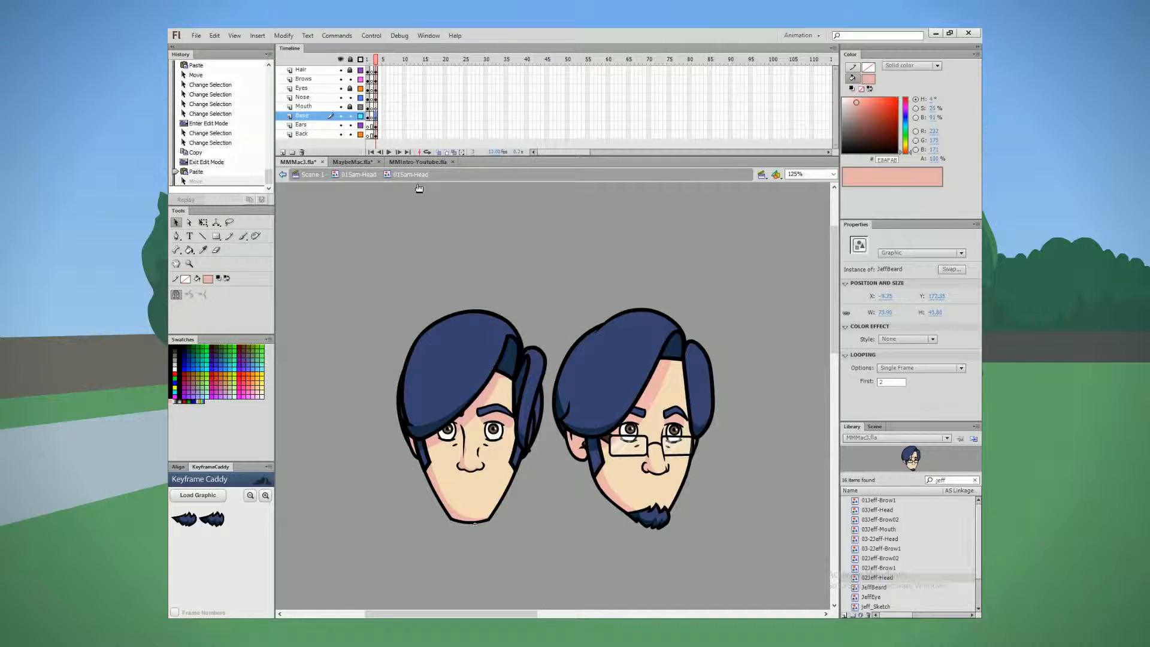
pyautogui.moveTo(653, 515); pyautogui.dragTo(470, 520)
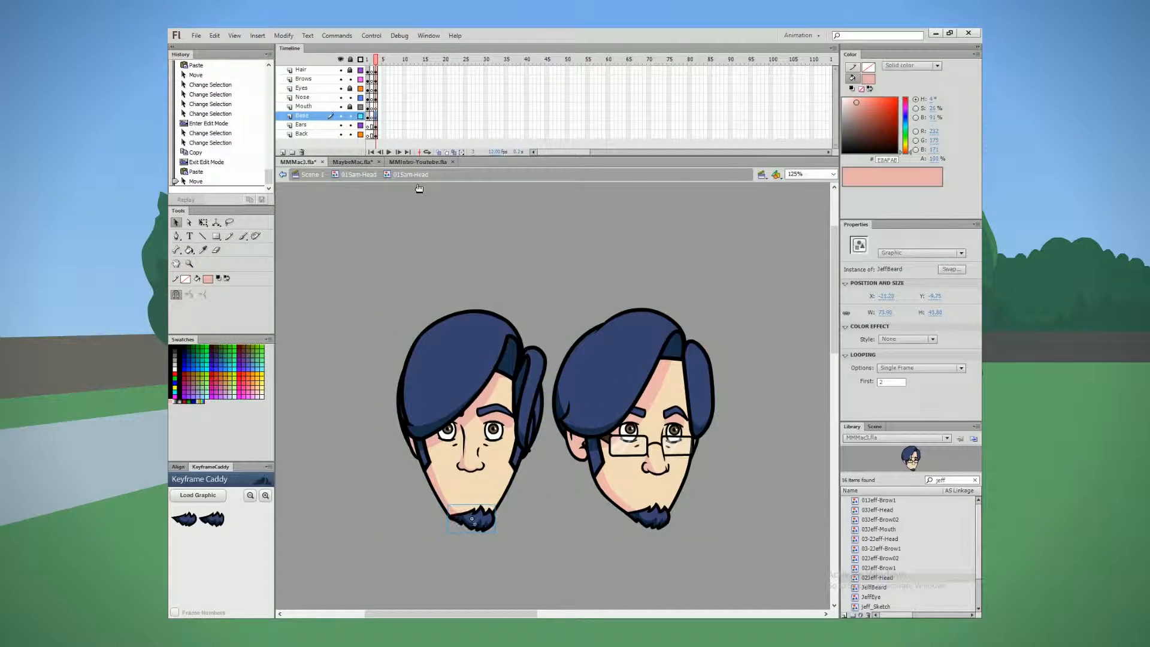
# Step: Open the JeffBeard symbol, convert frame 3 to a blank keyframe and turn on onion skinning
pyautogui.doubleClick(470, 521)
pyautogui.rightClick(376, 70)
pyautogui.click(429, 185)
pyautogui.click(438, 152)
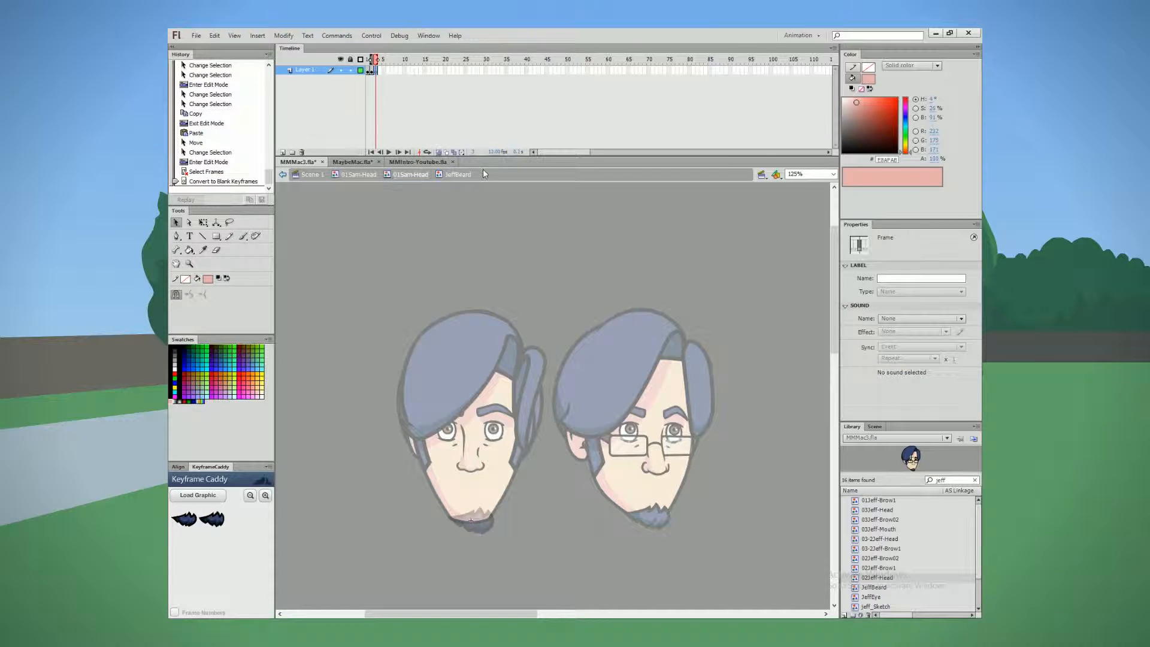
# Step: Draw a black zigzag line on the chin for one half of the beard's upper edge
pyautogui.moveTo(349, 363); pyautogui.dragTo(605, 578)
pyautogui.click(323, 301)
pyautogui.press('y')
pyautogui.hotkey('ctrl', 'z')
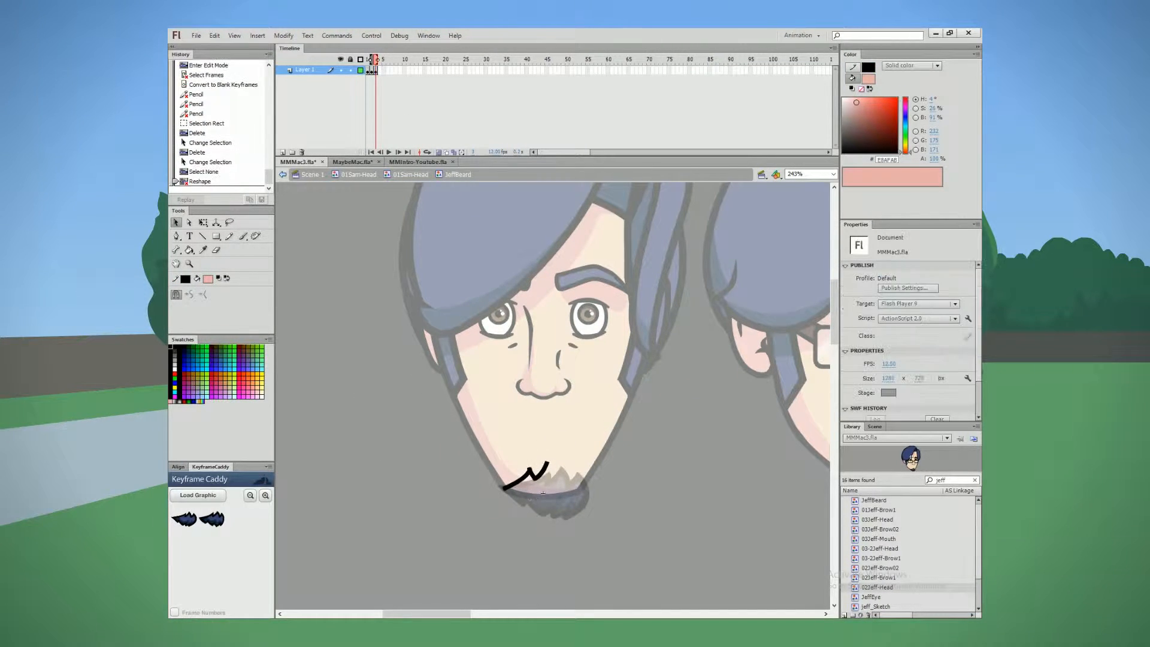
# Step: Duplicate the zigzag line in place and mirror the copy across the chin to complete the beard's upper edge
pyautogui.moveTo(489, 441); pyautogui.dragTo(544, 476)
pyautogui.press('q')
pyautogui.click(558, 519)
pyautogui.moveTo(559, 519); pyautogui.dragTo(477, 430)
pyautogui.hotkey('ctrl', 'c')
pyautogui.hotkey('ctrl', 'shift', 'v')
pyautogui.moveTo(521, 478); pyautogui.dragTo(557, 477)
# Step: Refine the joint of the beard's upper edge and nudge the whole edge two steps to the left
pyautogui.press('v')
pyautogui.click(521, 481)
pyautogui.click(539, 483)
pyautogui.moveTo(597, 539); pyautogui.dragTo(477, 436)
pyautogui.press('Left')
pyautogui.press('Left')
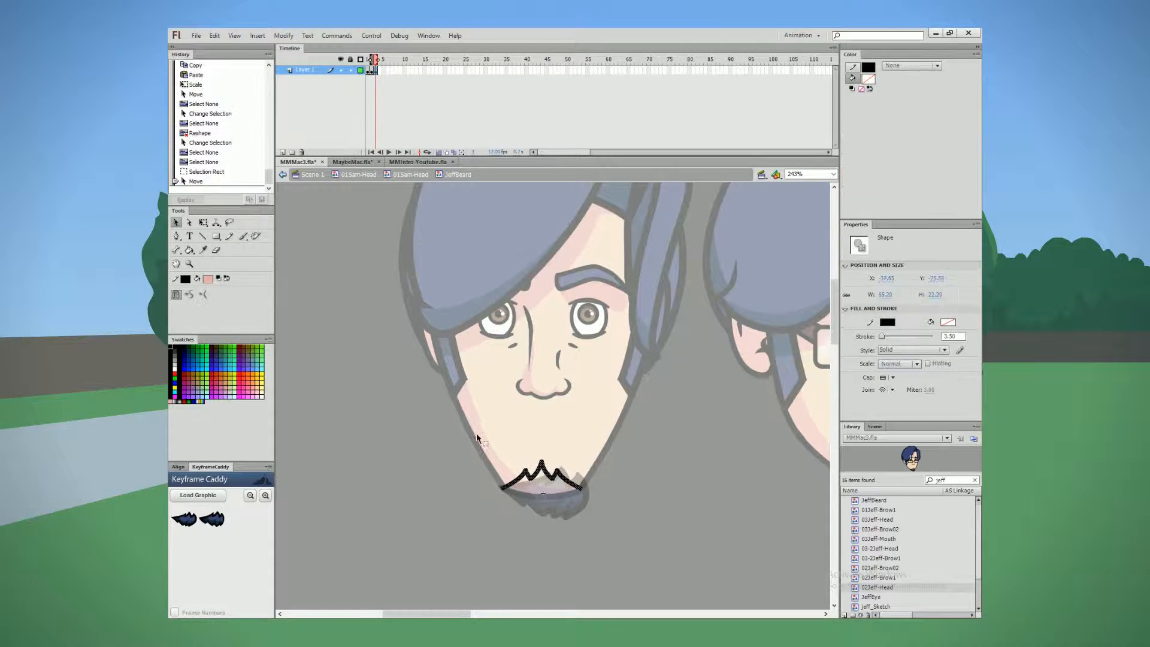
pyautogui.click(555, 403)
# Step: Draw jagged line segments for the beard's lower edge and scale them to fit under the chin
pyautogui.press('n')
pyautogui.moveTo(501, 488); pyautogui.dragTo(558, 530)
pyautogui.press('q')
pyautogui.moveTo(549, 507); pyautogui.dragTo(465, 492)
pyautogui.moveTo(520, 521); pyautogui.dragTo(520, 515)
# Step: Scale the beard outline slightly shorter and nudge it one step down
pyautogui.moveTo(605, 539); pyautogui.dragTo(479, 443)
pyautogui.moveTo(542, 461); pyautogui.dragTo(542, 461)
pyautogui.press('v')
pyautogui.press('Down')
pyautogui.click(390, 329)
pyautogui.moveTo(605, 539); pyautogui.dragTo(472, 449)
# Step: Add another line segment to the beard's lower edge and delete the excess piece
pyautogui.press('n')
pyautogui.moveTo(537, 512)
pyautogui.mouseDown()
pyautogui.moveTo(547, 513)
pyautogui.moveTo(510, 502)
pyautogui.mouseUp()
pyautogui.click(177, 223)
pyautogui.click(528, 510)
pyautogui.press('Delete')
pyautogui.doubleClick(517, 499)
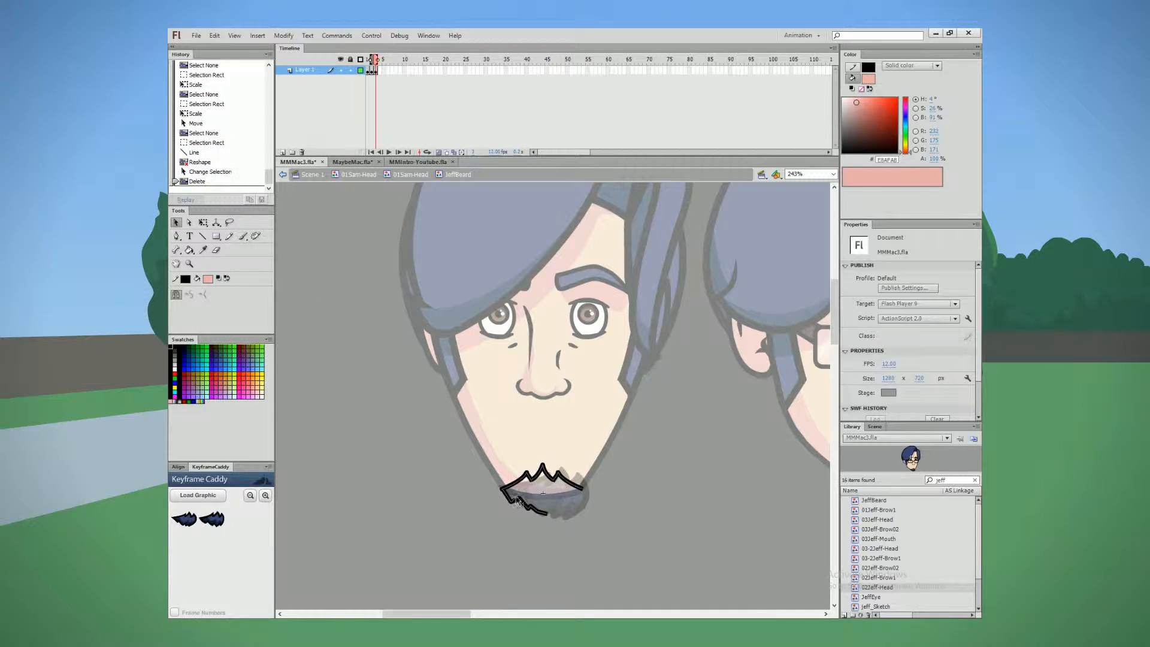
# Step: Adjust the left part of the beard outline and delete the line pieces forming the right half of its upper edge
pyautogui.moveTo(546, 543); pyautogui.dragTo(470, 424)
pyautogui.moveTo(527, 476); pyautogui.dragTo(527, 536)
pyautogui.click(547, 473)
pyautogui.press('Delete')
pyautogui.click(571, 481)
pyautogui.press('Delete')
# Step: Reshape the left half of the beard outline into curved, pointed tufts and delete an excess line piece
pyautogui.press('Delete')
pyautogui.moveTo(551, 580)
pyautogui.mouseDown()
pyautogui.moveTo(495, 522)
pyautogui.moveTo(534, 505)
pyautogui.mouseUp()
pyautogui.moveTo(542, 515); pyautogui.dragTo(518, 471)
pyautogui.click(548, 529)
pyautogui.click(541, 514)
pyautogui.press('Delete')
pyautogui.doubleClick(504, 497)
pyautogui.keyDown('ctrl'); pyautogui.click(551, 433); pyautogui.keyUp('ctrl')
pyautogui.click(508, 487)
pyautogui.click(517, 464)
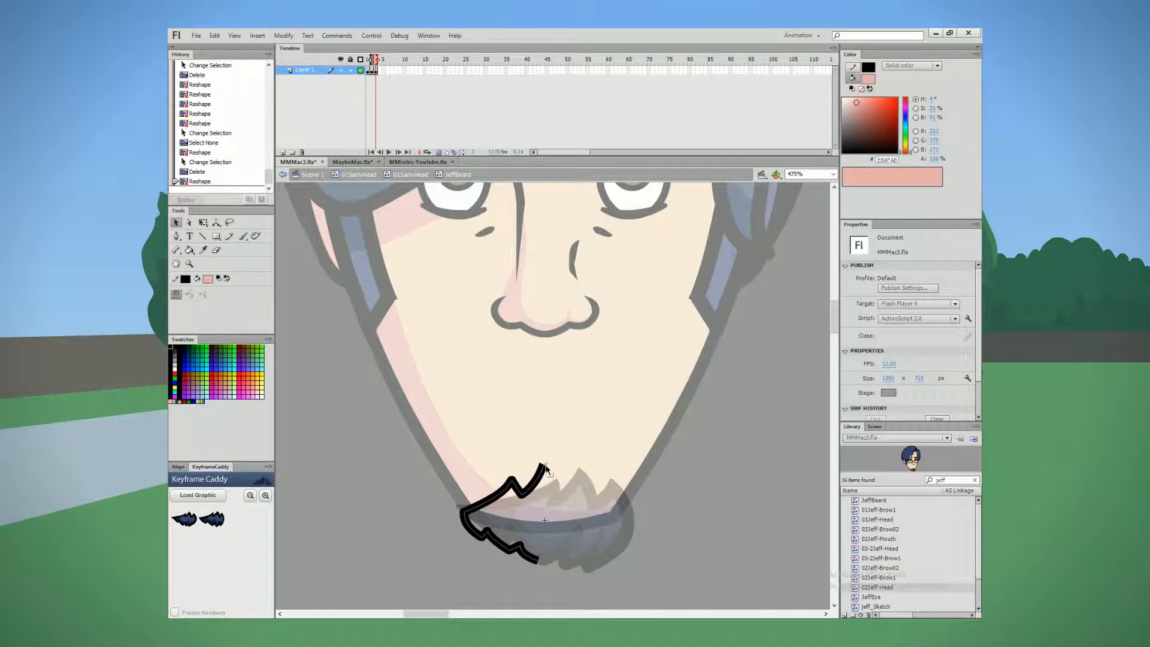
# Step: Delete the stray line near the beard's centre and draw a short connecting line beside the upper peak
pyautogui.click(547, 508)
pyautogui.press('Delete')
pyautogui.press('n')
pyautogui.moveTo(523, 495)
pyautogui.mouseDown()
pyautogui.moveTo(555, 465)
pyautogui.moveTo(538, 484)
pyautogui.mouseUp()
pyautogui.press('v')
# Step: Duplicate the left half of the beard outline in place, flip it horizontally and align it as the right half
pyautogui.moveTo(563, 580); pyautogui.dragTo(426, 428)
pyautogui.hotkey('ctrl', 'c')
pyautogui.hotkey('ctrl', 'shift', 'v')
pyautogui.hotkey('ctrl', 'shift', 'h')
pyautogui.hotkey('shift', 'Right')
pyautogui.hotkey('shift', 'Right')
pyautogui.hotkey('shift', 'Right')
pyautogui.hotkey('shift', 'Right')
pyautogui.press('Left')
pyautogui.press('Left')
pyautogui.hotkey('shift', 'Left')
pyautogui.press('Right')
pyautogui.press('Right')
pyautogui.moveTo(619, 517); pyautogui.dragTo(621, 517)
# Step: Delete the overlapping line pieces at the centre peak and join the two halves of the beard outline
pyautogui.click(577, 462)
pyautogui.click(539, 469)
pyautogui.press('Delete')
pyautogui.click(546, 471)
pyautogui.press('Delete')
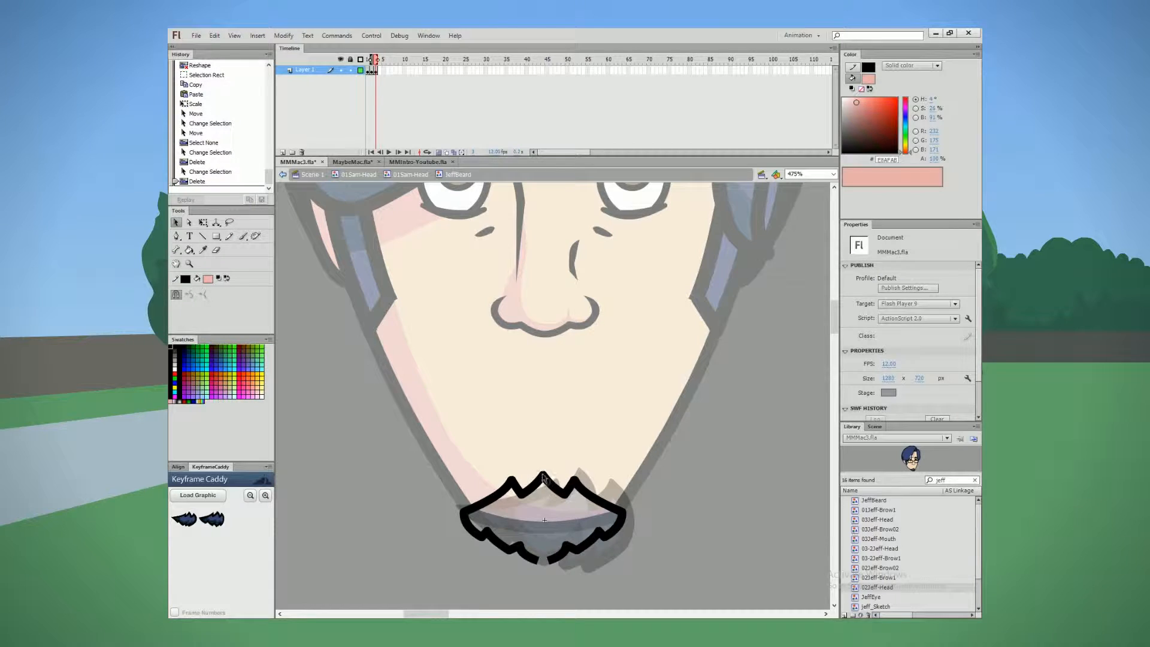
pyautogui.scroll(-2, 498, 308)
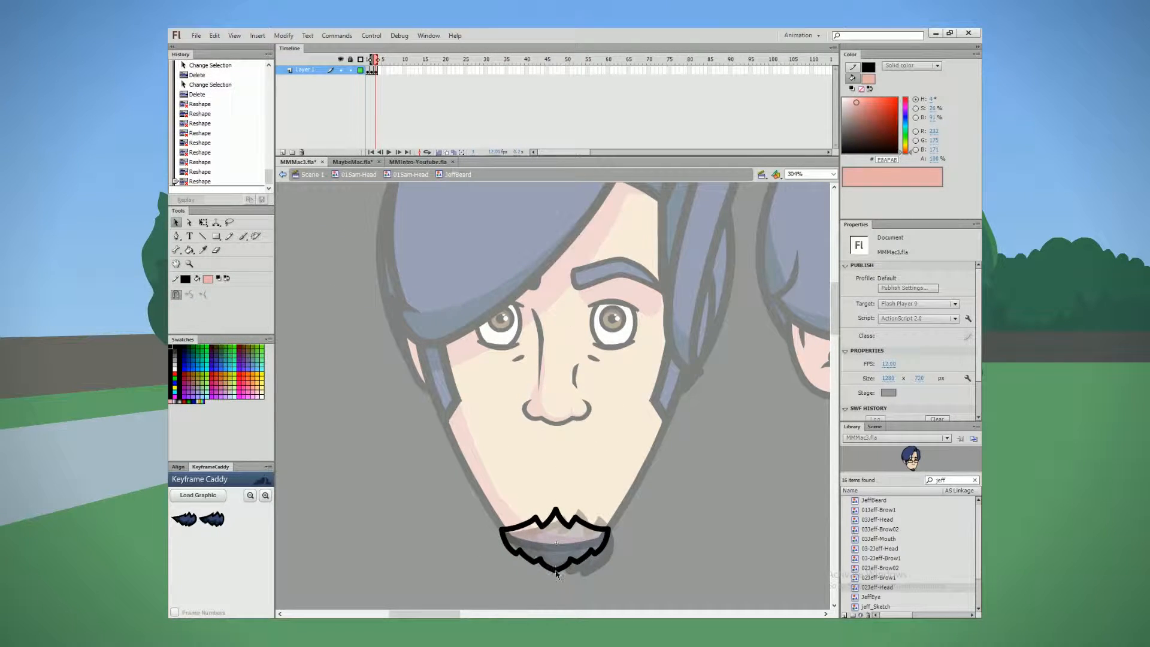
pyautogui.scroll(-1, 489, 416)
pyautogui.scroll(2, 477, 448)
pyautogui.press('n')
pyautogui.moveTo(539, 534); pyautogui.dragTo(567, 471)
pyautogui.hotkey('ctrl', 'z')
# Step: Draw short inner tuft strokes along the beard's lower edge with the Pencil tool, curve them and delete the excess pieces
pyautogui.press('y')
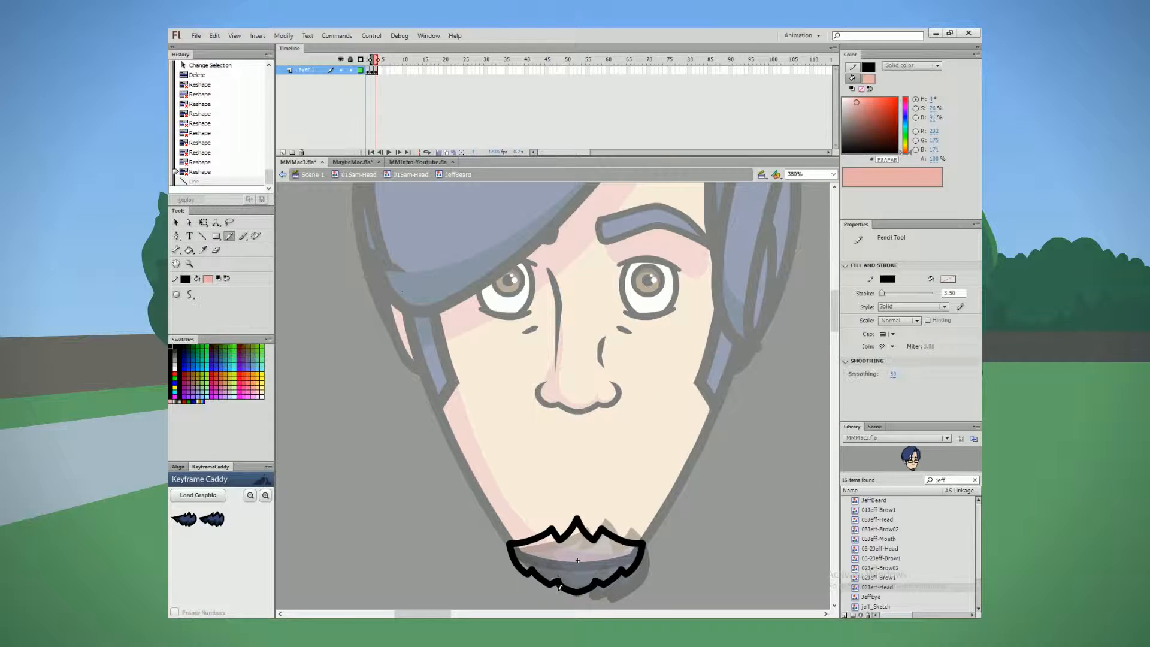
pyautogui.press('v')
pyautogui.moveTo(596, 575); pyautogui.dragTo(600, 570)
pyautogui.moveTo(553, 573); pyautogui.dragTo(551, 566)
pyautogui.click(554, 583)
pyautogui.press('Delete')
pyautogui.click(600, 583)
pyautogui.press('Delete')
# Step: Nudge the whole beard outline one step to the right
pyautogui.scroll(-2, 484, 456)
pyautogui.scroll(-1, 446, 450)
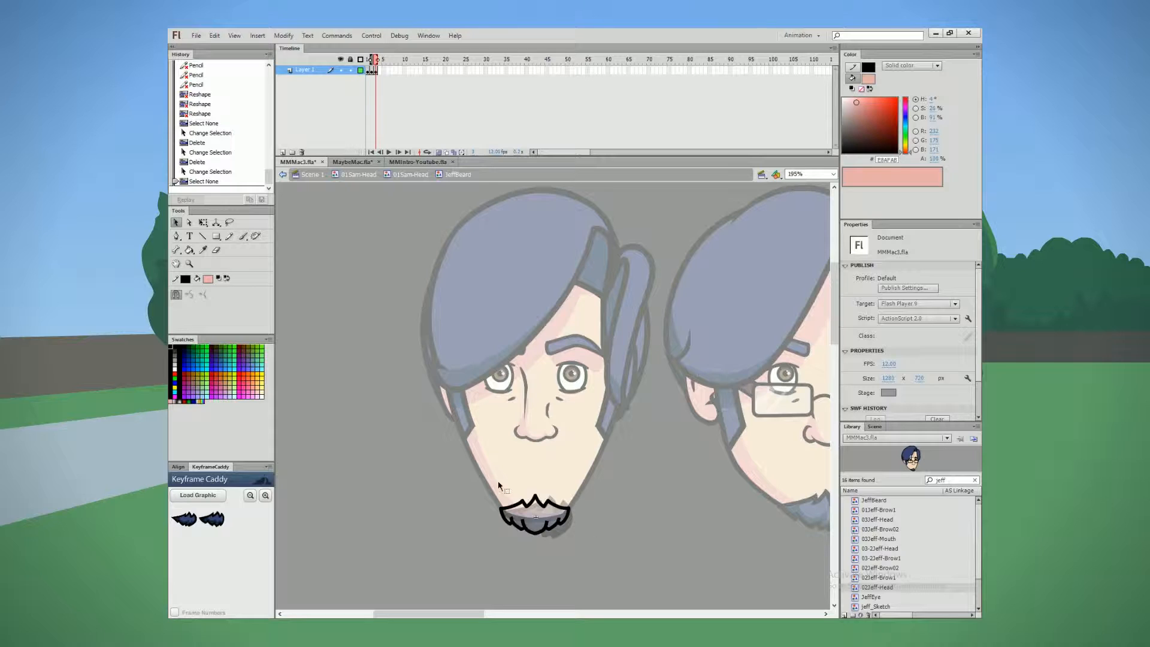
pyautogui.moveTo(474, 566); pyautogui.dragTo(599, 446)
pyautogui.press('Right')
pyautogui.click(592, 366)
# Step: Replace the right half of the beard outline with a horizontally flipped copy of the left half, tufts included
pyautogui.scroll(3, 556, 503)
pyautogui.moveTo(644, 574); pyautogui.dragTo(569, 432)
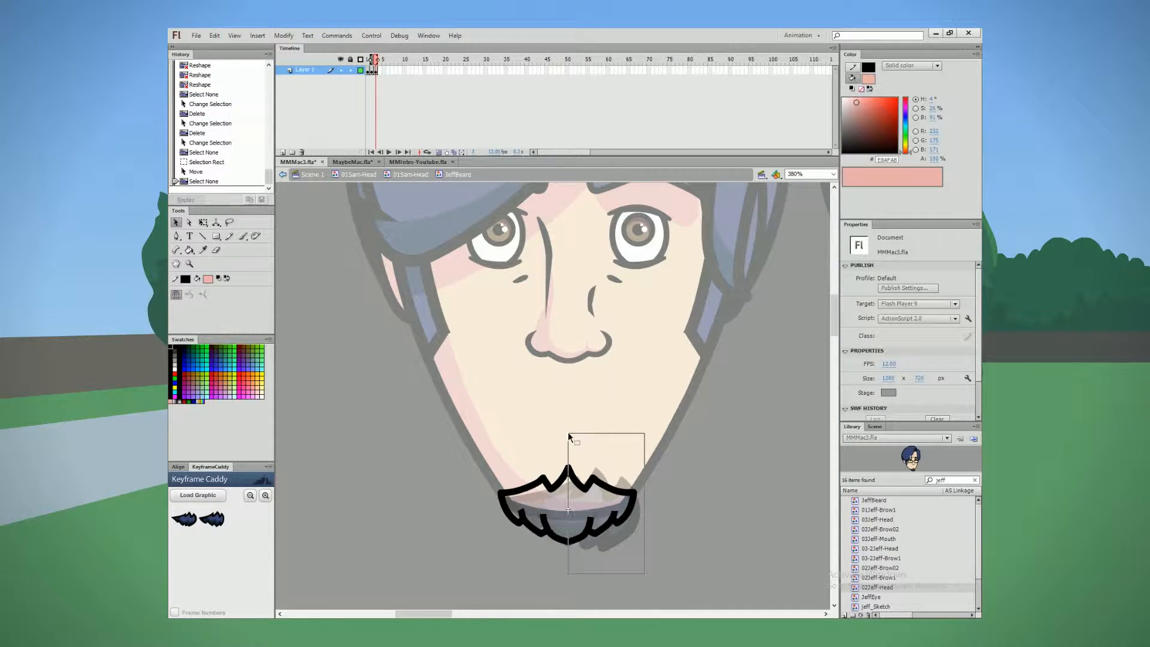
pyautogui.press('Delete')
pyautogui.moveTo(599, 569); pyautogui.dragTo(439, 412)
pyautogui.hotkey('ctrl', 'c')
pyautogui.hotkey('ctrl', 'shift', 'v')
pyautogui.hotkey('ctrl', 'shift', 'h')
pyautogui.hotkey('shift', 'Right')
pyautogui.hotkey('shift', 'Right')
pyautogui.hotkey('shift', 'Right')
pyautogui.hotkey('shift', 'Right')
pyautogui.press('Left')
pyautogui.press('Left')
pyautogui.press('Left')
pyautogui.press('Left')
pyautogui.press('Left')
pyautogui.click(439, 414)
# Step: Join the mirrored halves at the beard's upper peak and lower tip, keeping the outline symmetrical
pyautogui.moveTo(568, 470); pyautogui.dragTo(569, 469)
pyautogui.moveTo(569, 542); pyautogui.dragTo(568, 542)
pyautogui.moveTo(568, 471); pyautogui.dragTo(568, 467)
pyautogui.moveTo(568, 467); pyautogui.dragTo(568, 469)
pyautogui.click(599, 478)
pyautogui.click(627, 452)
pyautogui.click(627, 452)
pyautogui.moveTo(665, 569); pyautogui.dragTo(443, 426)
pyautogui.moveTo(671, 572); pyautogui.dragTo(354, 415)
pyautogui.hotkey('ctrl', 'shift', 'c')
pyautogui.click(354, 415)
# Step: Bend the inner tuft strokes on both sides of the beard and delete their overshooting ends
pyautogui.moveTo(521, 511); pyautogui.dragTo(525, 516)
pyautogui.click(520, 512)
pyautogui.press('Delete')
pyautogui.moveTo(613, 511); pyautogui.dragTo(617, 514)
pyautogui.click(615, 512)
pyautogui.press('Delete')
pyautogui.moveTo(546, 515); pyautogui.dragTo(587, 529)
pyautogui.moveTo(543, 524); pyautogui.dragTo(540, 522)
pyautogui.moveTo(617, 510); pyautogui.dragTo(619, 508)
pyautogui.moveTo(519, 513); pyautogui.dragTo(519, 511)
pyautogui.moveTo(590, 529); pyautogui.dragTo(587, 530)
# Step: Delete the leftover tuft pieces at the right of the beard and reshape the outline corners around them
pyautogui.moveTo(446, 353); pyautogui.dragTo(706, 563)
pyautogui.click(587, 516)
pyautogui.press('Delete')
pyautogui.moveTo(574, 539)
pyautogui.mouseDown()
pyautogui.moveTo(613, 495)
pyautogui.moveTo(578, 533)
pyautogui.mouseUp()
pyautogui.click(615, 493)
pyautogui.press('Delete')
pyautogui.moveTo(587, 519); pyautogui.dragTo(585, 518)
pyautogui.moveTo(496, 532); pyautogui.dragTo(483, 512)
pyautogui.moveTo(487, 530); pyautogui.dragTo(490, 532)
pyautogui.moveTo(632, 500); pyautogui.dragTo(629, 517)
# Step: Reshape the beard's outer sides and lower tufts so the curves match on both sides
pyautogui.click(629, 512)
pyautogui.moveTo(635, 520); pyautogui.dragTo(635, 509)
pyautogui.moveTo(441, 510); pyautogui.dragTo(443, 513)
pyautogui.moveTo(474, 532); pyautogui.dragTo(481, 537)
pyautogui.click(586, 540)
pyautogui.click(589, 527)
pyautogui.moveTo(595, 530); pyautogui.dragTo(590, 537)
# Step: Refine the curves and notches of the beard's upper edge and delete an excess line piece there
pyautogui.moveTo(515, 408); pyautogui.dragTo(513, 411)
pyautogui.moveTo(486, 429); pyautogui.dragTo(490, 429)
pyautogui.click(586, 430)
pyautogui.press('Delete')
pyautogui.click(592, 439)
pyautogui.click(615, 425)
pyautogui.moveTo(586, 429); pyautogui.dragTo(618, 444)
pyautogui.hotkey('ctrl', 'z')
pyautogui.moveTo(612, 445); pyautogui.dragTo(611, 449)
pyautogui.moveTo(641, 456); pyautogui.dragTo(639, 460)
pyautogui.moveTo(671, 459); pyautogui.dragTo(674, 459)
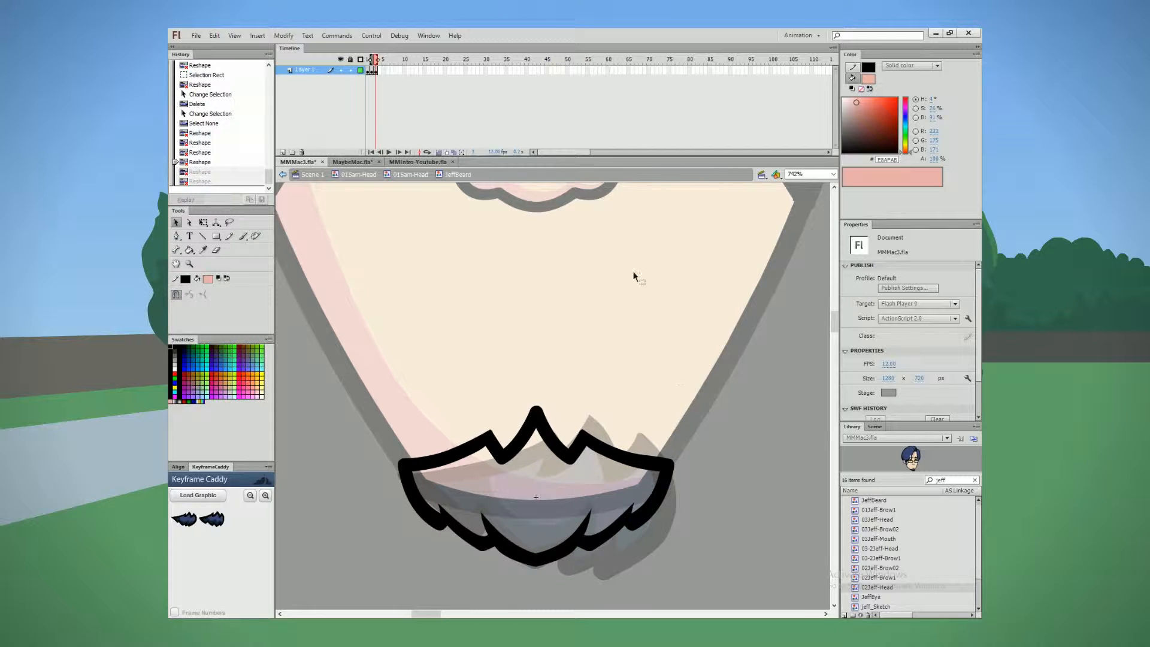
# Step: Scale the whole beard outline to fit the chin
pyautogui.scroll(-4, 559, 390)
pyautogui.moveTo(501, 416); pyautogui.dragTo(528, 435)
pyautogui.click(203, 222)
pyautogui.click(177, 223)
pyautogui.click(421, 416)
# Step: Sample the dark navy from the previous frame's beard and draw Hairline-style pencil shading boundaries inside the new beard
pyautogui.scroll(-1, 450, 354)
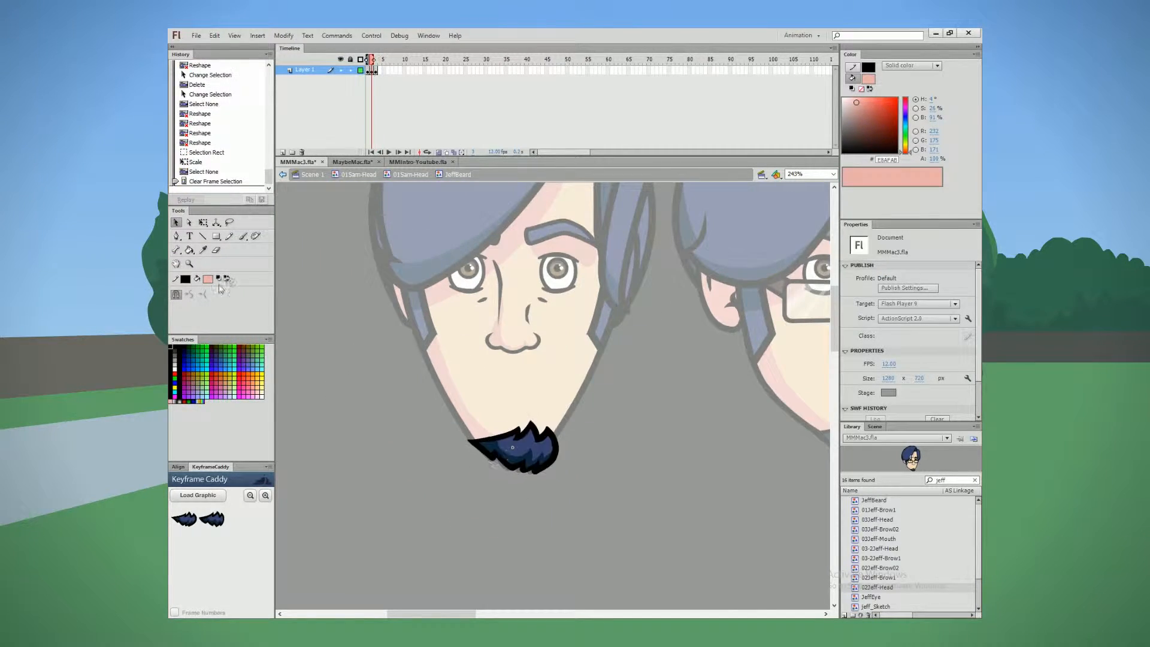
pyautogui.click(208, 279)
pyautogui.click(511, 456)
pyautogui.press('.')
pyautogui.click(229, 236)
pyautogui.click(944, 306)
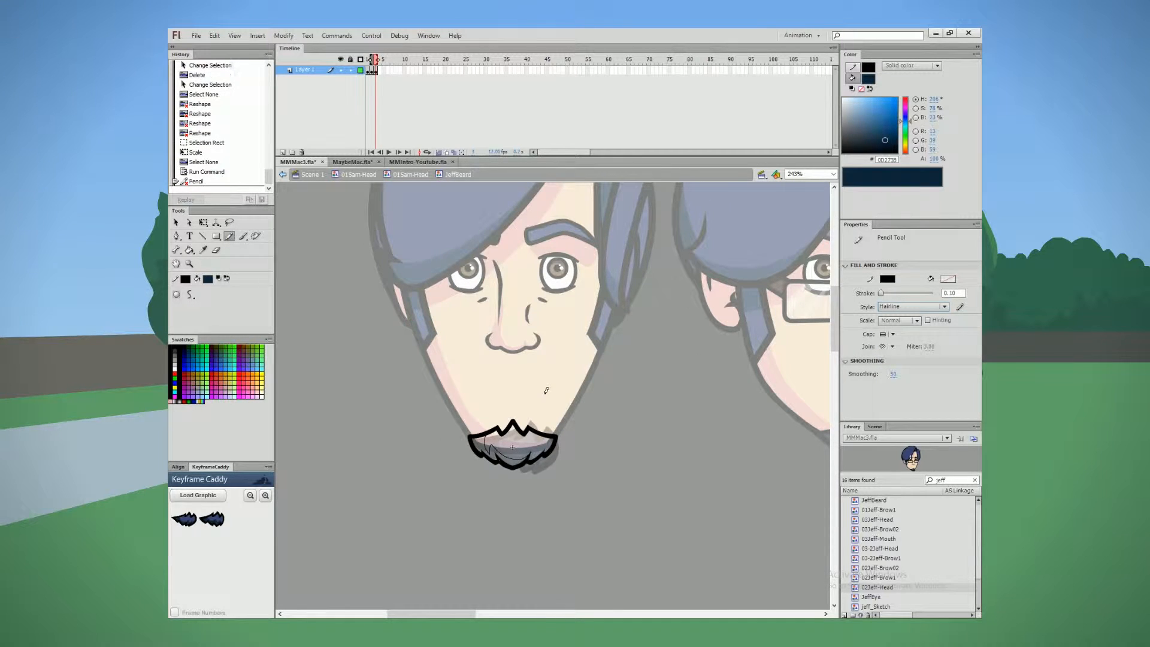
# Step: Fill the beard's shadow areas with the dark navy and delete the hairline boundaries
pyautogui.click(189, 249)
pyautogui.click(480, 448)
pyautogui.click(176, 222)
pyautogui.press('.')
pyautogui.press('Delete')
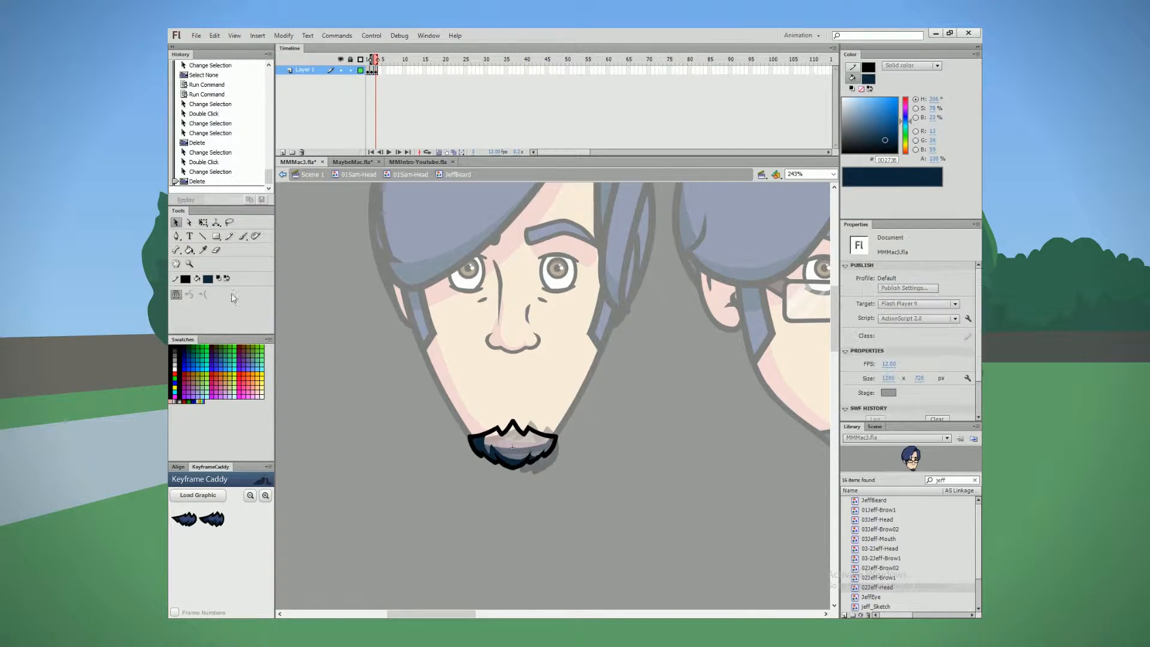
# Step: Fill the remaining beard areas with the lighter blue 384472, after reshaping the shading edge
pyautogui.click(208, 279)
pyautogui.scroll(4, 531, 463)
pyautogui.scroll(2, 552, 448)
pyautogui.click(547, 449)
pyautogui.click(604, 479)
pyautogui.moveTo(547, 449); pyautogui.dragTo(551, 445)
pyautogui.click(189, 250)
pyautogui.click(485, 419)
pyautogui.click(548, 425)
pyautogui.scroll(-6, 439, 408)
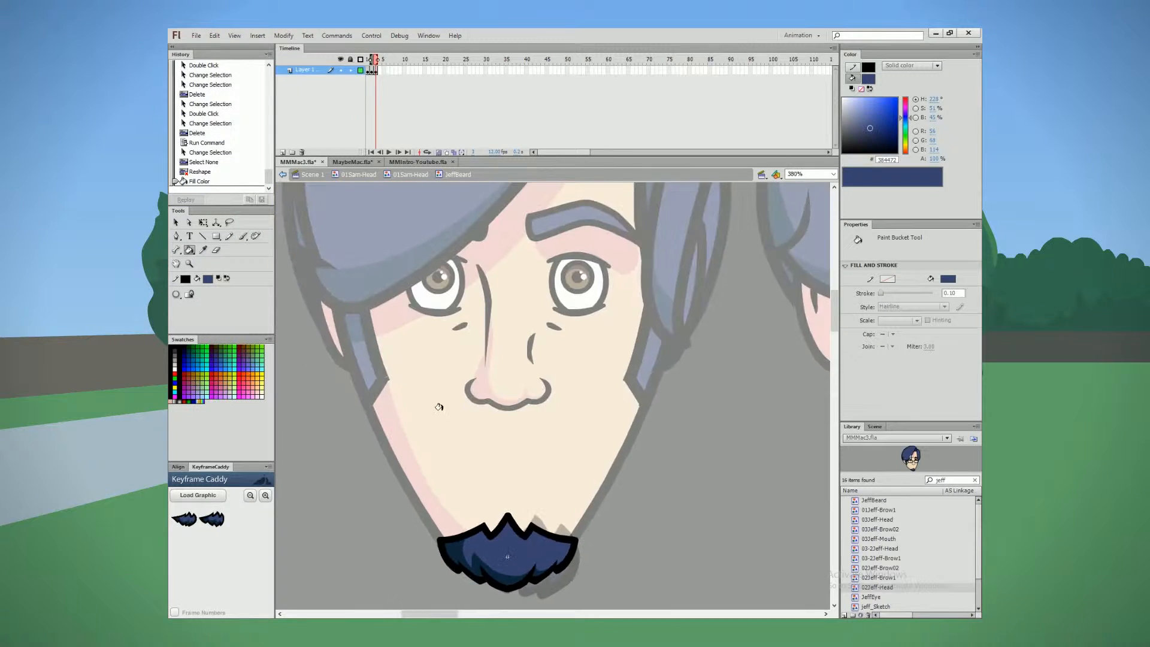
# Step: Return to the head symbol, load the beard graphic's keyframes as thumbnails and position the new beard on the chin
pyautogui.press('v')
pyautogui.moveTo(423, 465); pyautogui.dragTo(542, 539)
pyautogui.doubleClick(405, 444)
pyautogui.click(197, 496)
pyautogui.moveTo(494, 506); pyautogui.dragTo(481, 542)
pyautogui.click(563, 527)
# Step: Delete the leftover artwork beside the new head and step through the head's frames to compare them
pyautogui.scroll(-2, 479, 569)
pyautogui.click(672, 477)
pyautogui.press('Delete')
pyautogui.click(557, 498)
pyautogui.press('.')
pyautogui.press('.')
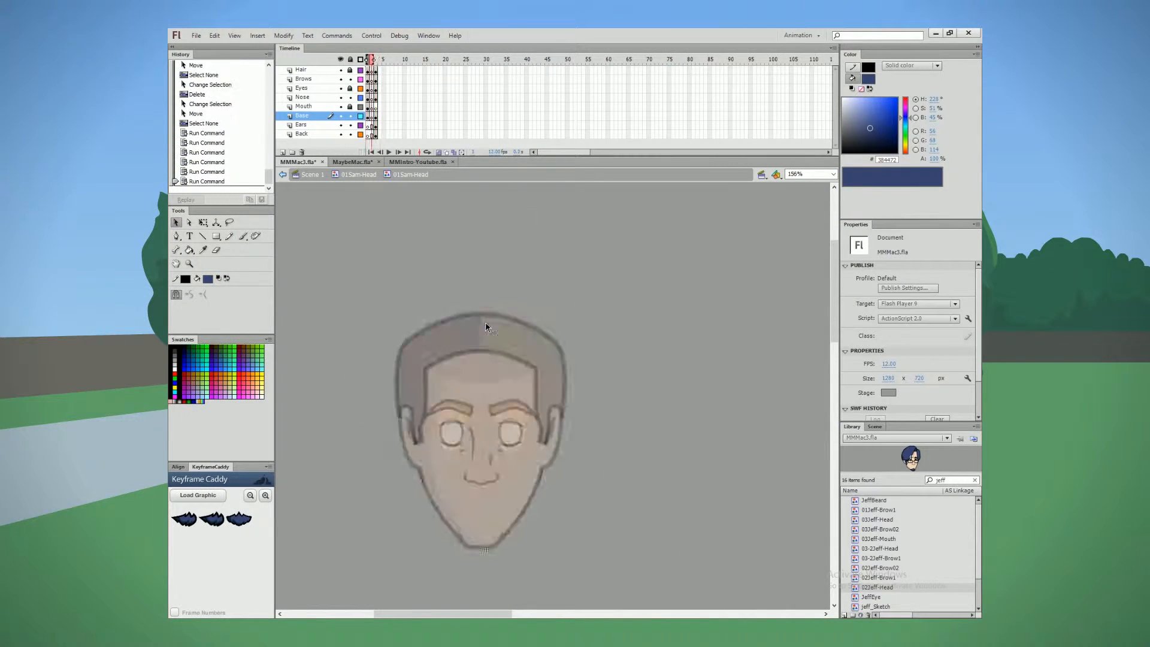
# Step: Remove the unneeded head frame across all layers, from Back up to Hair
pyautogui.press('.')
pyautogui.moveTo(372, 136); pyautogui.dragTo(371, 71)
pyautogui.hotkey('shift', 'F5')
# Step: Unlock the Mouth layer, lock Nose and Back, and copy the selected beard artwork in place onto the Mouth layer
pyautogui.click(372, 107)
pyautogui.click(350, 107)
pyautogui.moveTo(551, 565); pyautogui.dragTo(373, 469)
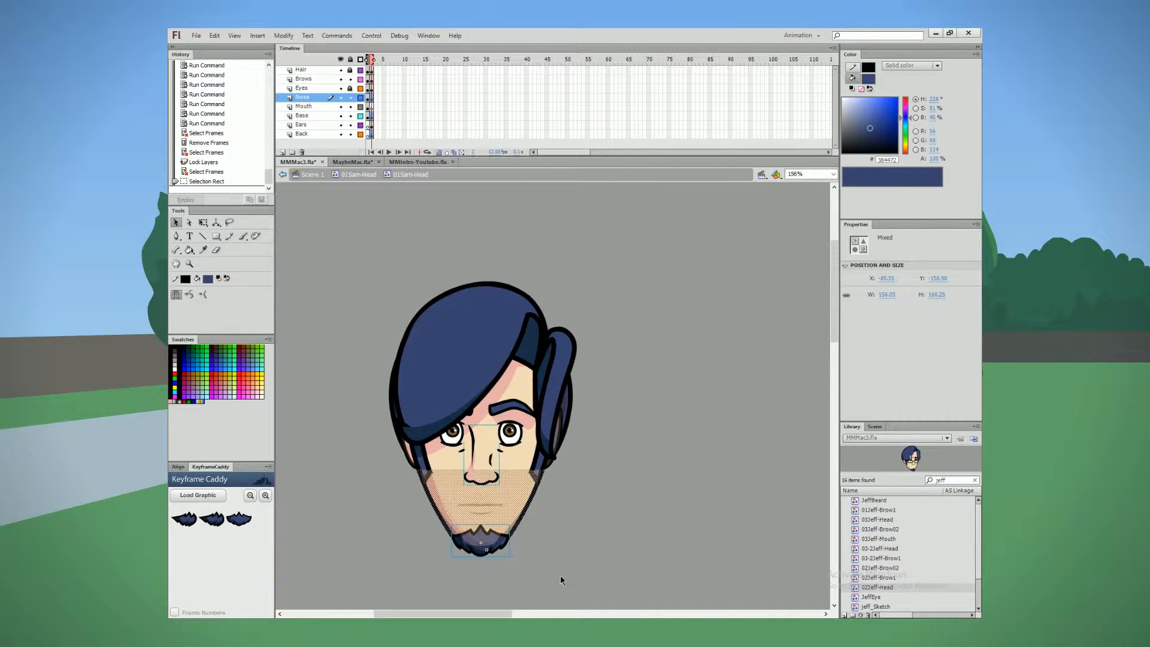
pyautogui.click(350, 98)
pyautogui.click(351, 134)
pyautogui.hotkey('ctrl', 'c')
pyautogui.click(372, 107)
pyautogui.hotkey('ctrl', 'shift', 'v')
# Step: Hide the Mouth layer and delete the original artwork around the chin from the unlocked layers
pyautogui.click(341, 106)
pyautogui.moveTo(542, 575); pyautogui.dragTo(419, 508)
pyautogui.press('Delete')
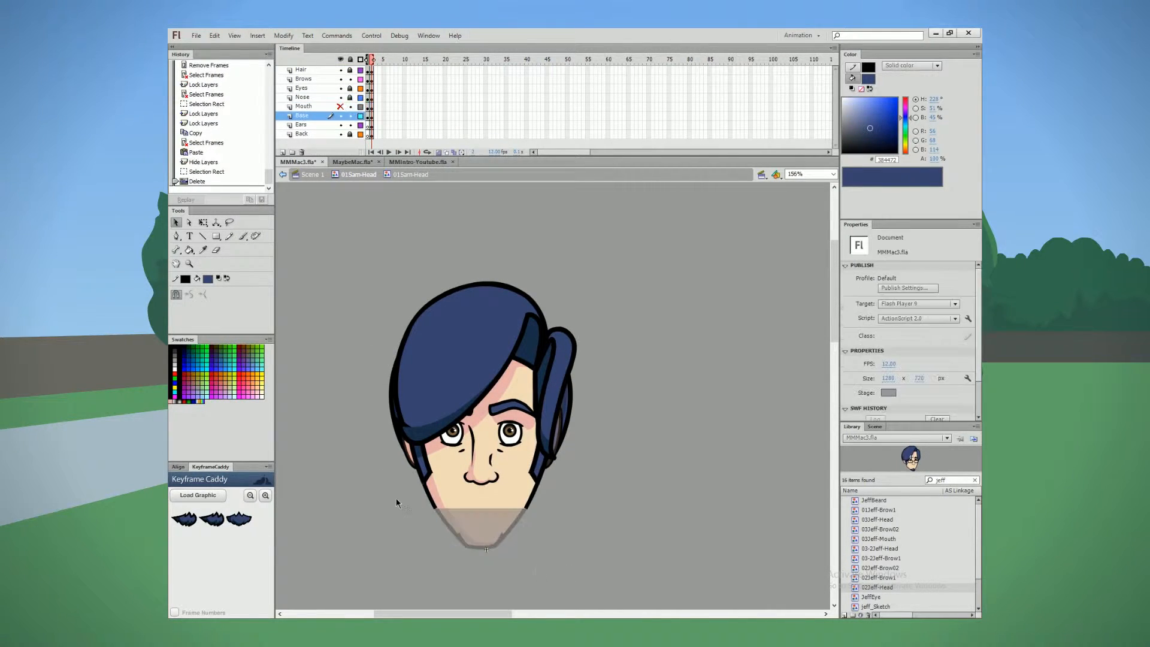